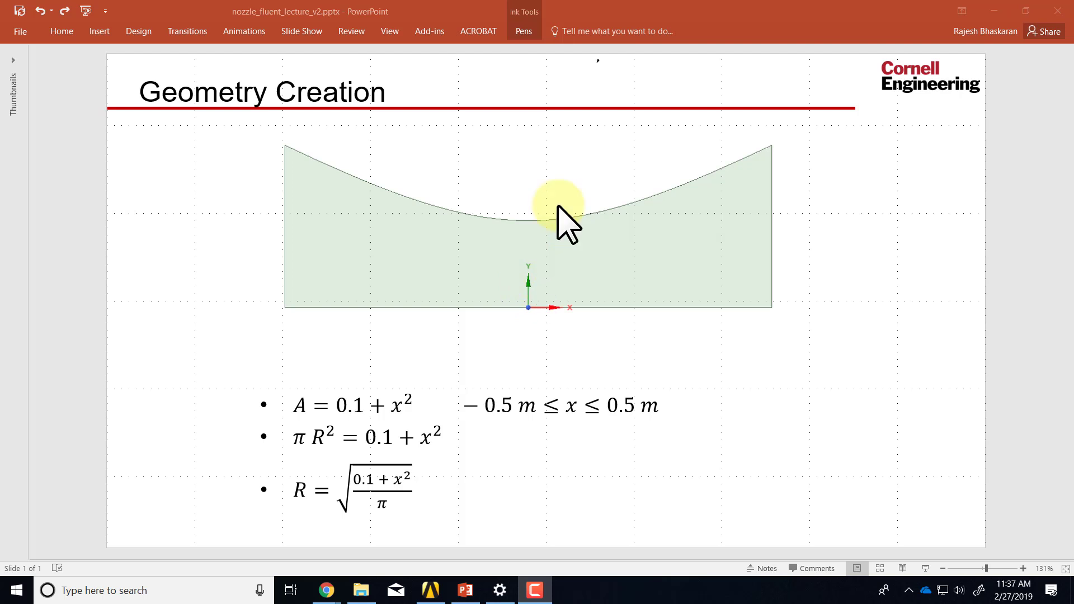
# Step: Ink red r and z axis labels and a radius R arrow on the nozzle slide, then return to Workbench
pyautogui.click(524, 32)
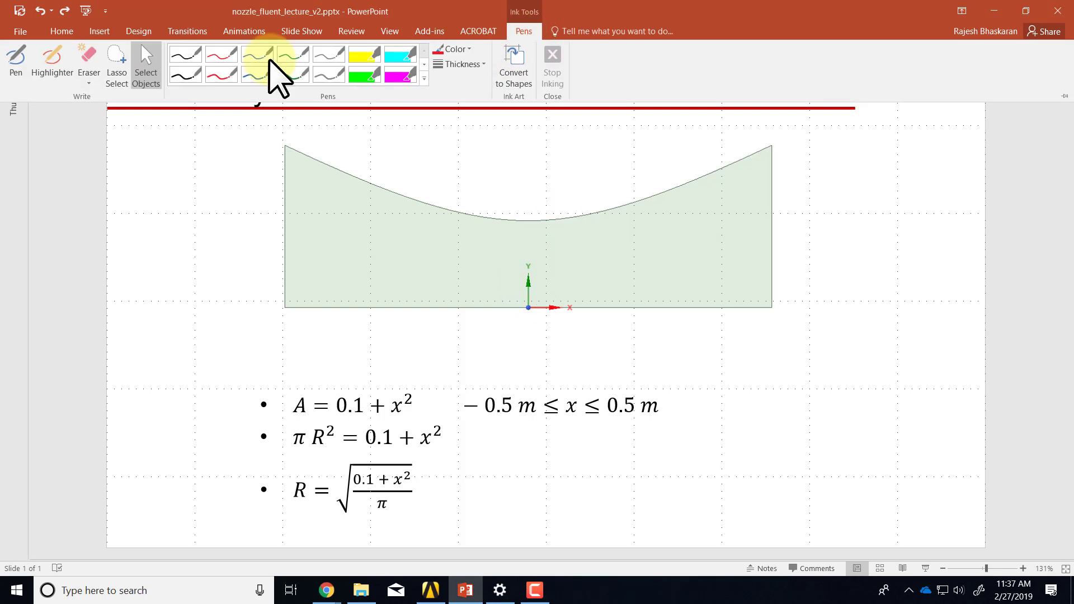
pyautogui.click(216, 53)
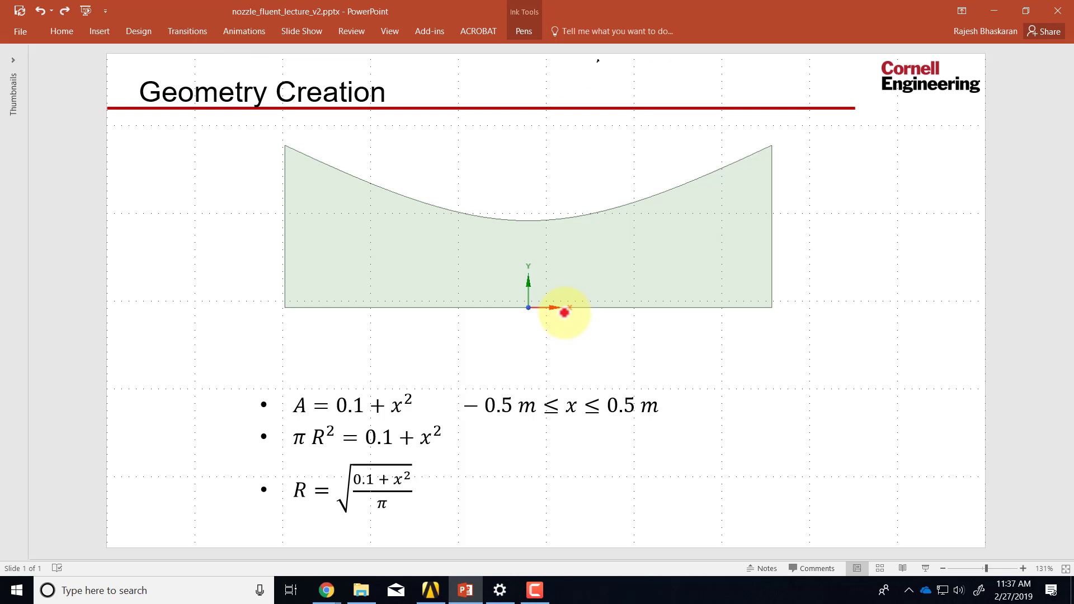
pyautogui.moveTo(562, 314)
pyautogui.mouseDown()
pyautogui.moveTo(580, 302)
pyautogui.moveTo(573, 325)
pyautogui.moveTo(585, 324)
pyautogui.mouseUp()
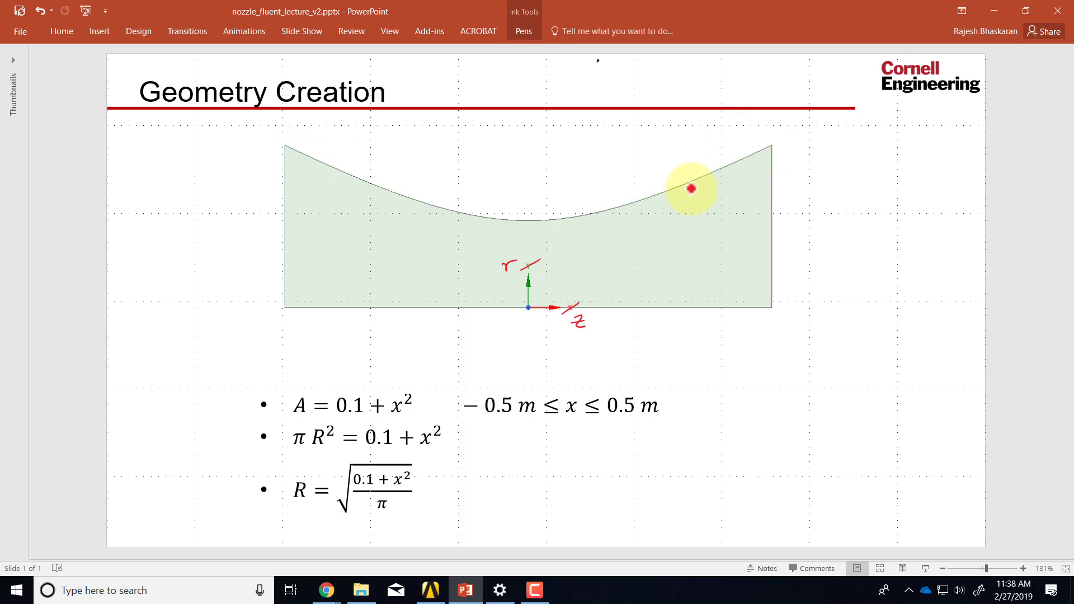
pyautogui.moveTo(693, 187); pyautogui.dragTo(704, 184)
pyautogui.moveTo(695, 255)
pyautogui.mouseDown()
pyautogui.moveTo(696, 306)
pyautogui.moveTo(706, 302)
pyautogui.mouseUp()
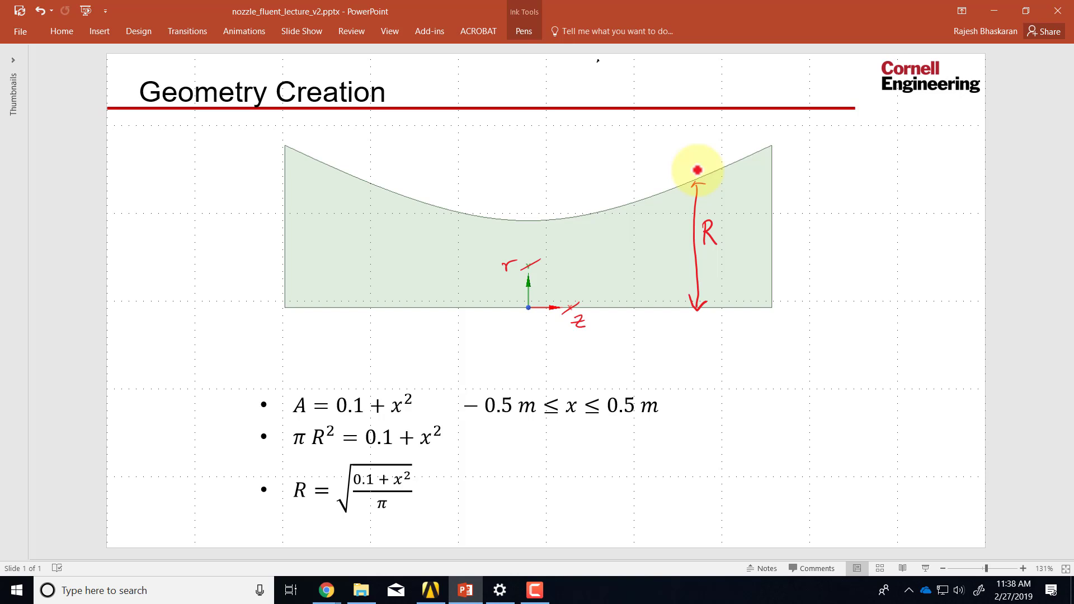
pyautogui.hotkey('alt', 'Tab')
pyautogui.press('Tab')
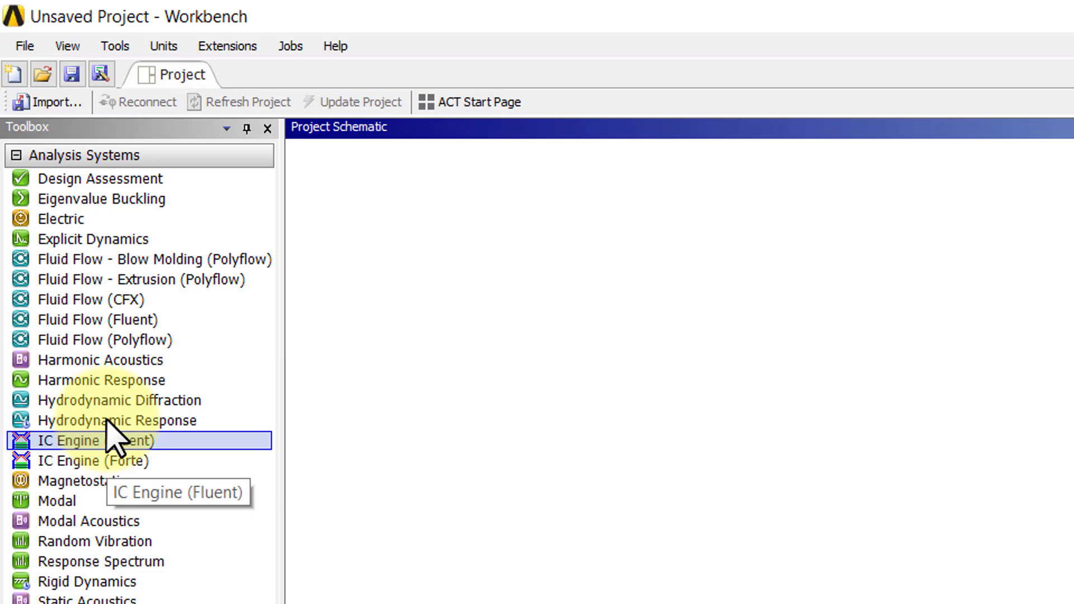
# Step: Add a Fluid Flow (Fluent) system named 'Compressible nozzle flow' to the project schematic
pyautogui.moveTo(90, 320); pyautogui.dragTo(402, 221)
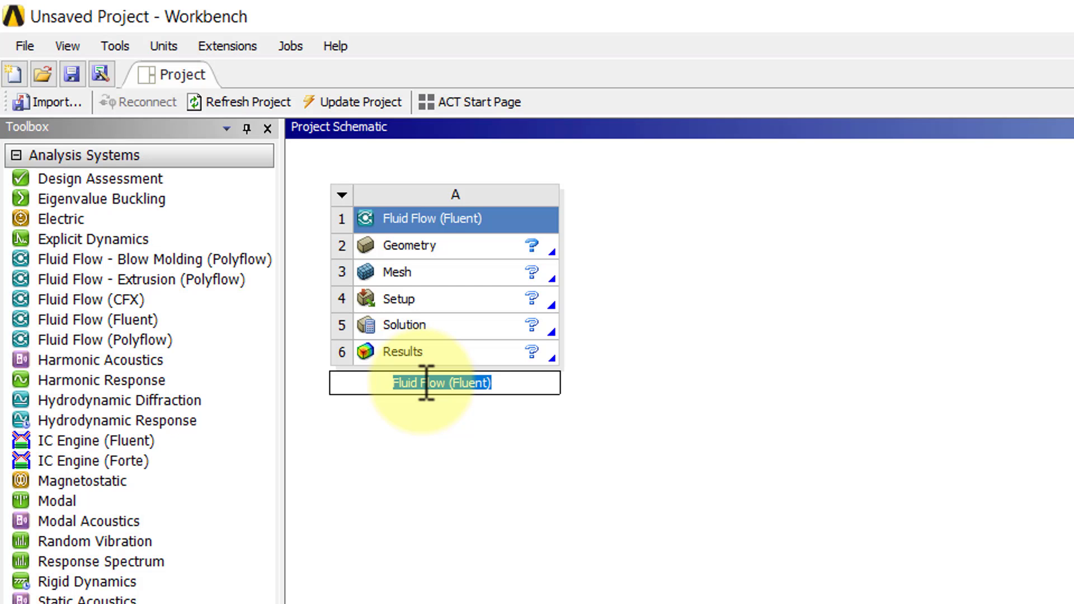
pyautogui.write('C')
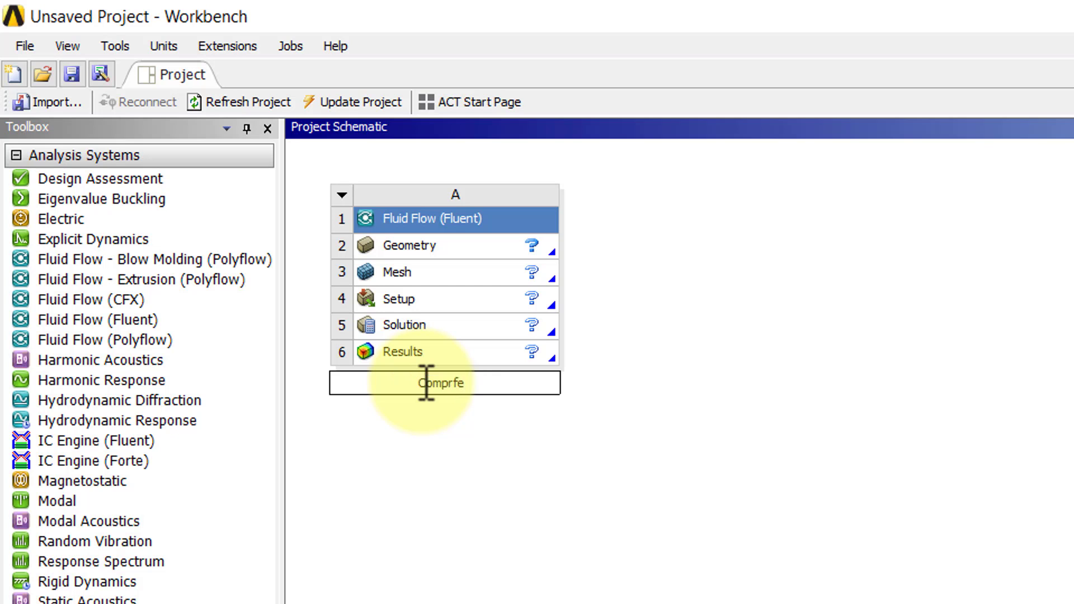
pyautogui.write('ompressible nozzle flo')
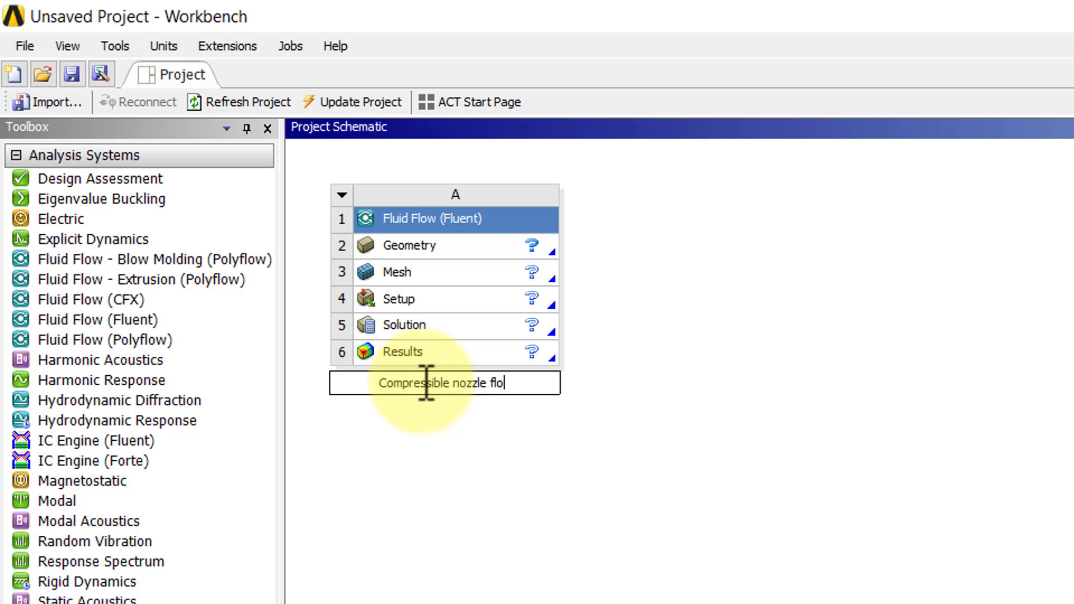
pyautogui.write('w')
pyautogui.press('Return')
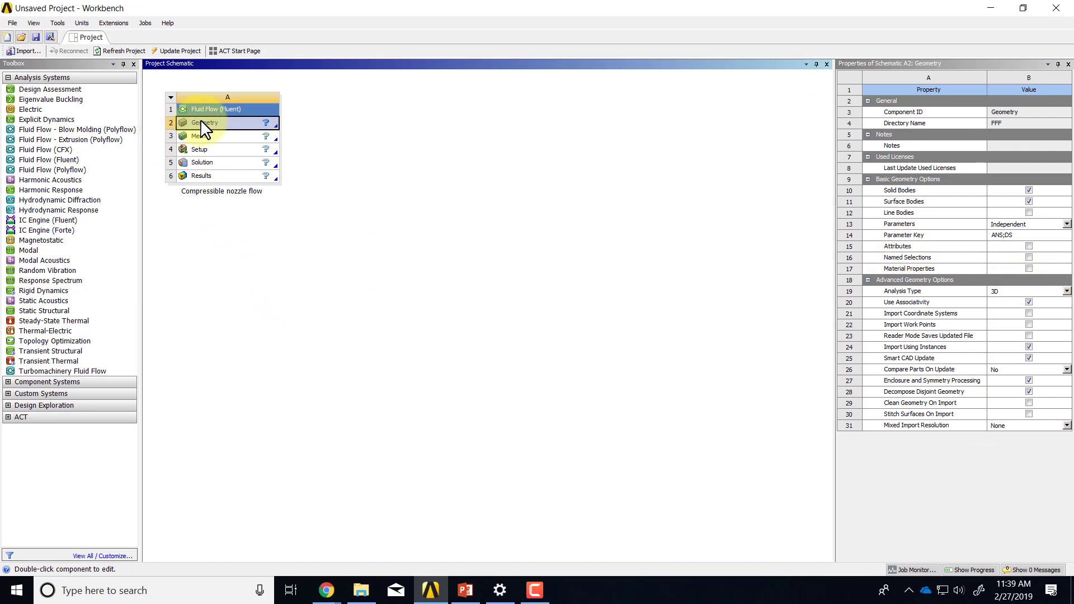
# Step: Set the Geometry cell's analysis type to 2D and launch a new SpaceClaim geometry
pyautogui.rightClick(230, 119)
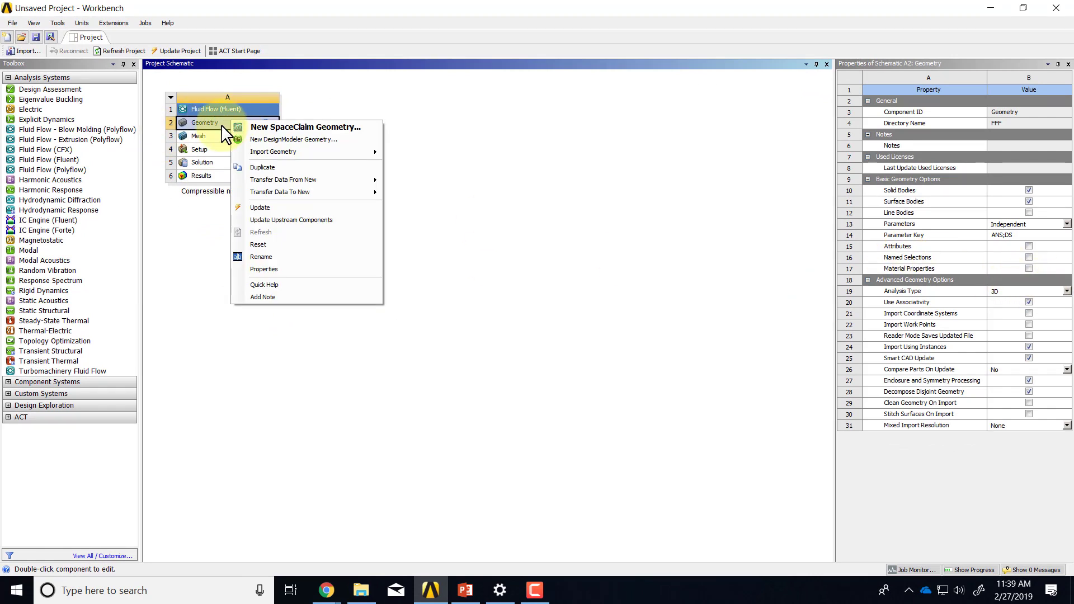
pyautogui.click(271, 273)
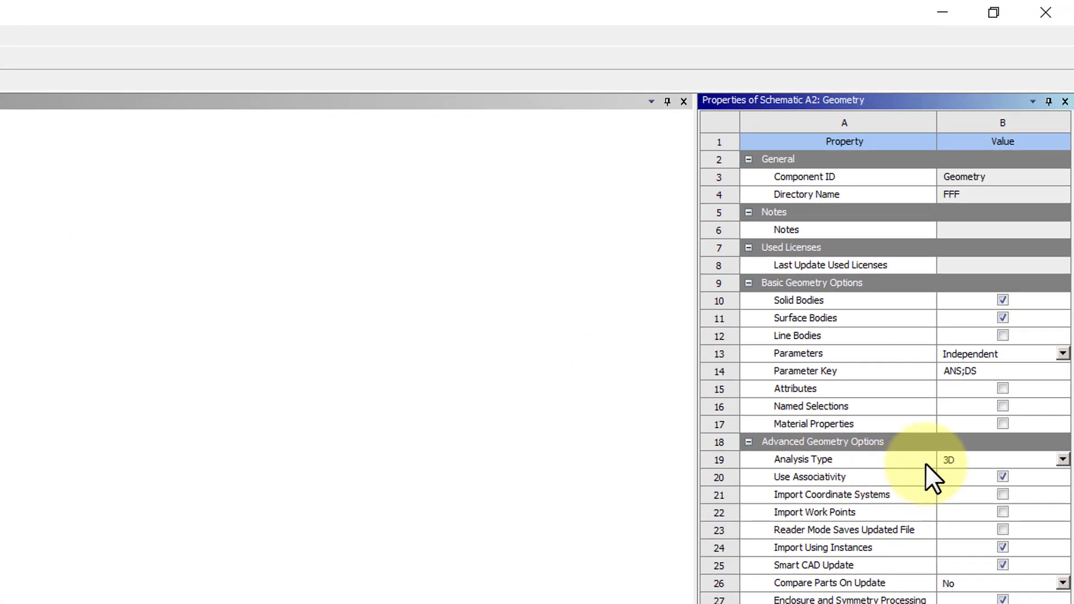
pyautogui.click(1061, 459)
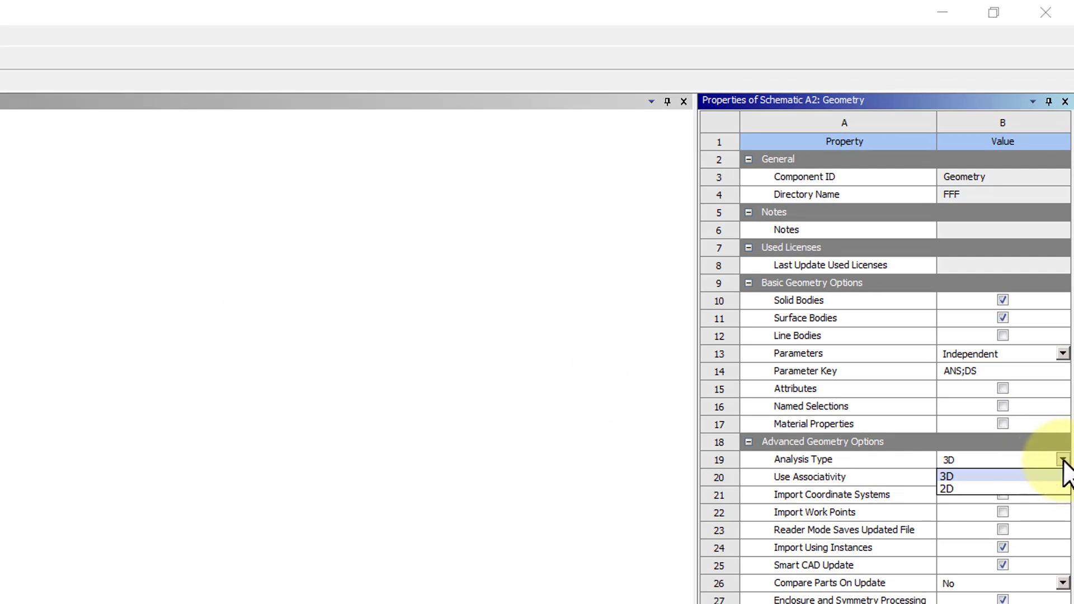
pyautogui.click(999, 489)
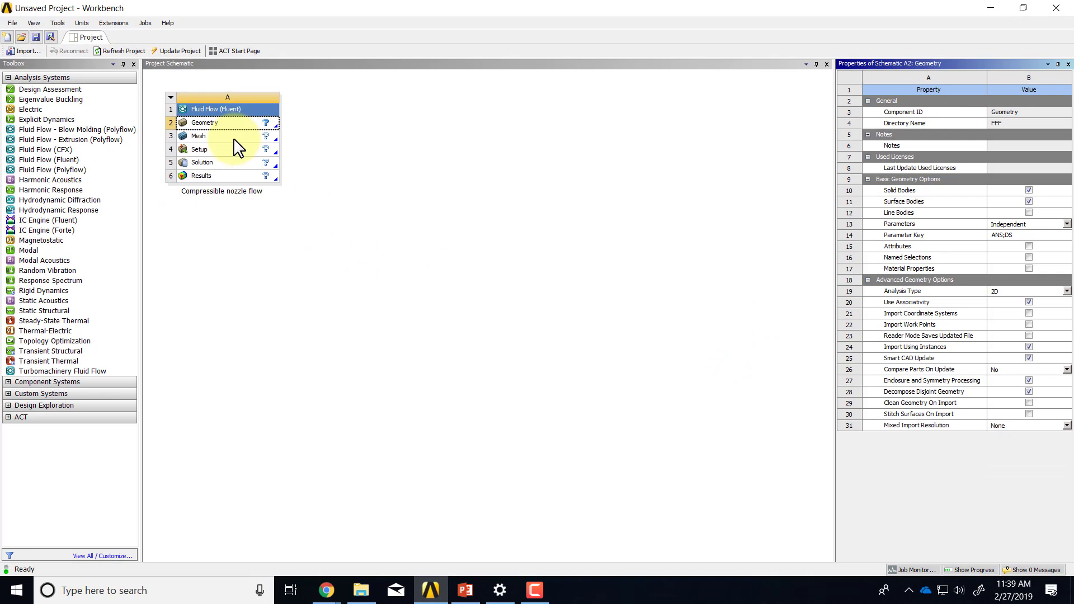
pyautogui.rightClick(222, 123)
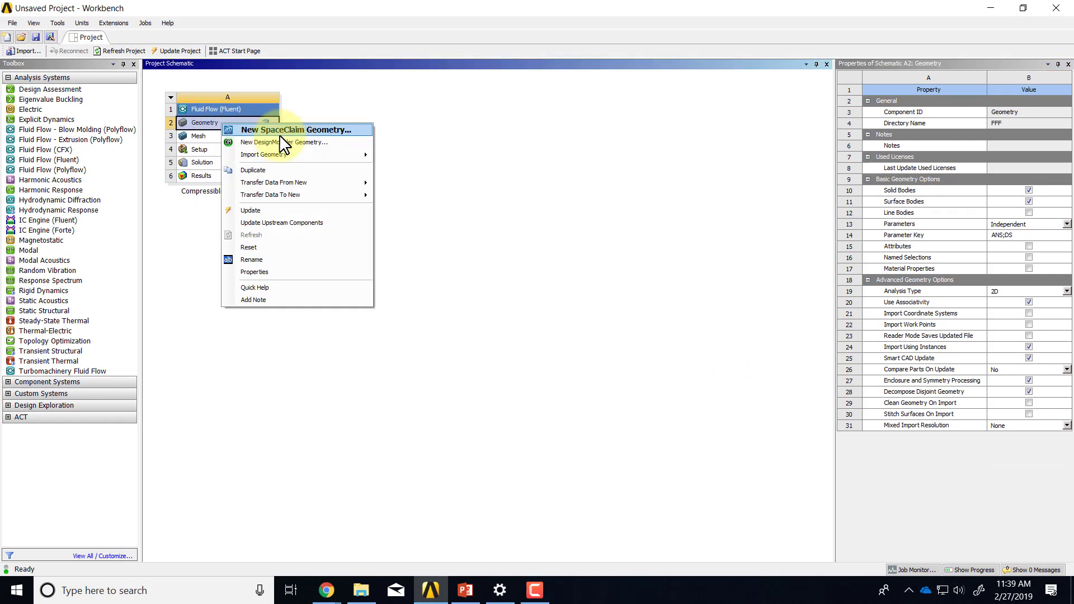
pyautogui.click(286, 130)
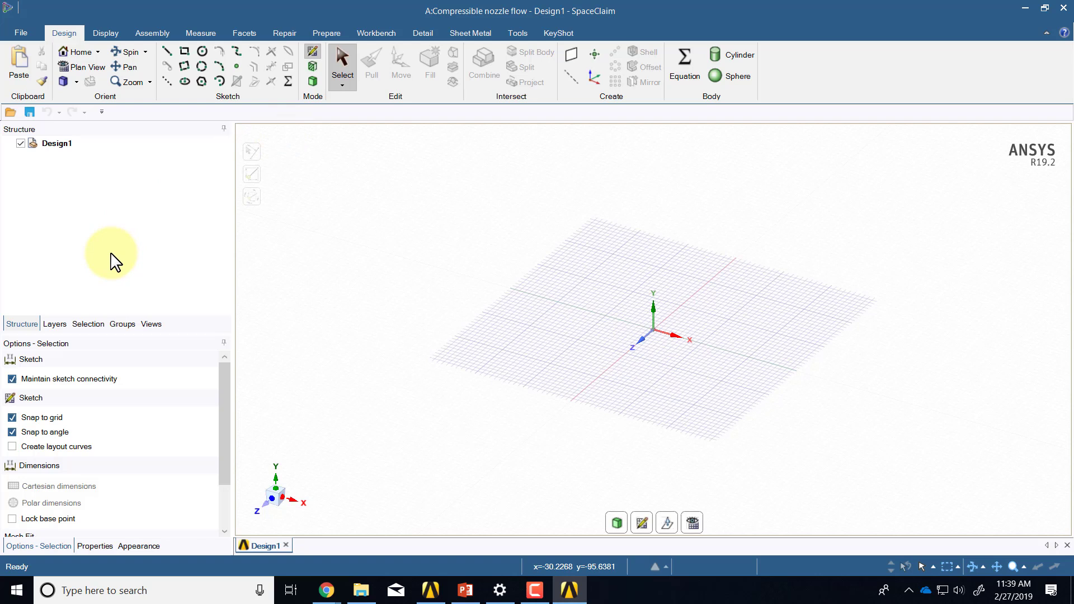
# Step: In SpaceClaim Options, use meters for length and a 0.1 m minor grid spacing
pyautogui.click(19, 33)
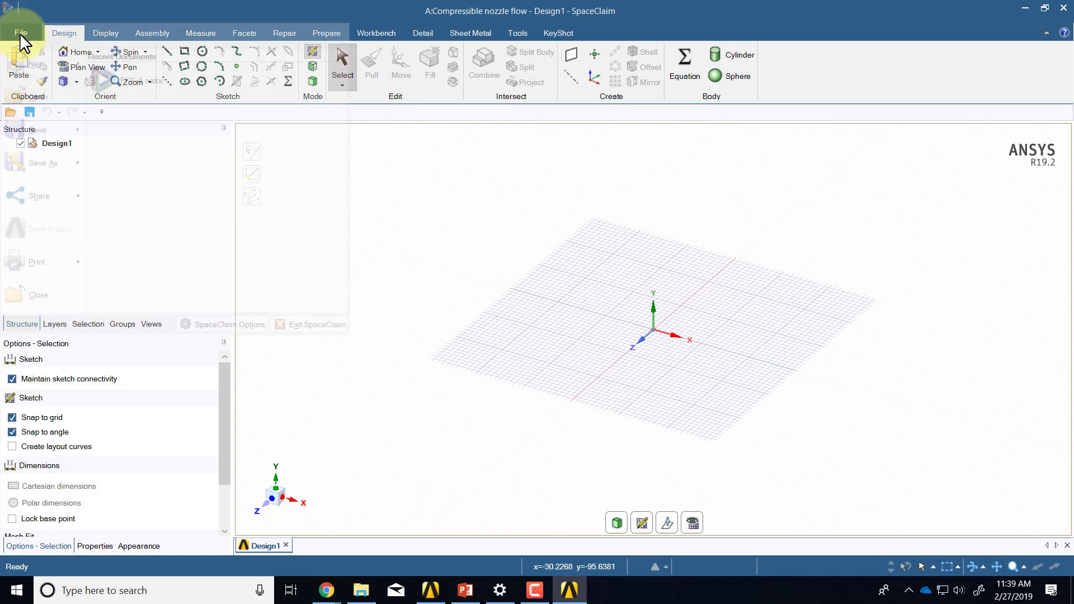
pyautogui.click(227, 324)
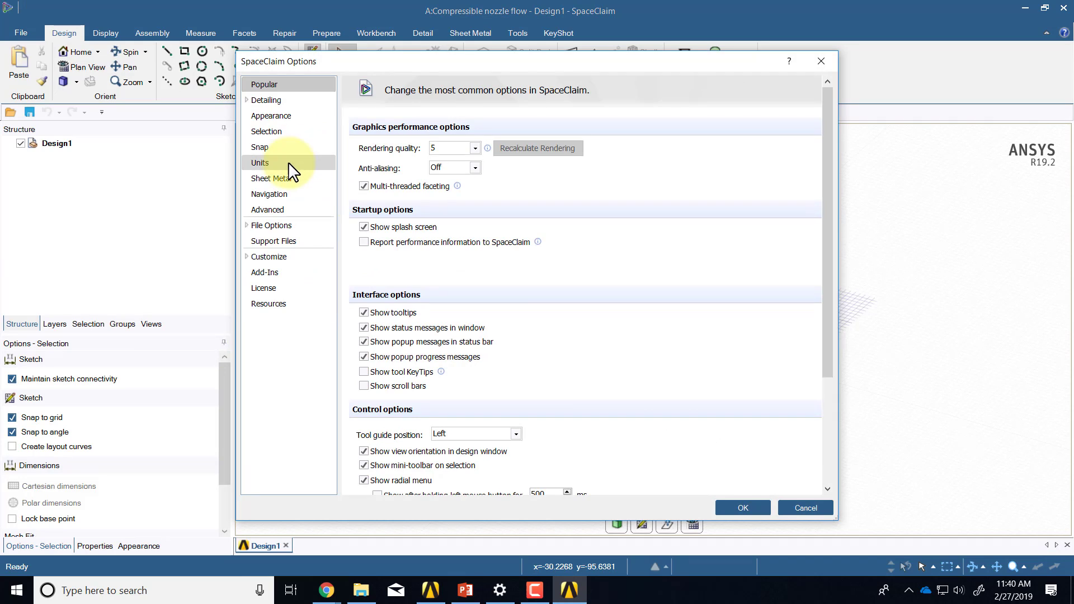
pyautogui.click(286, 164)
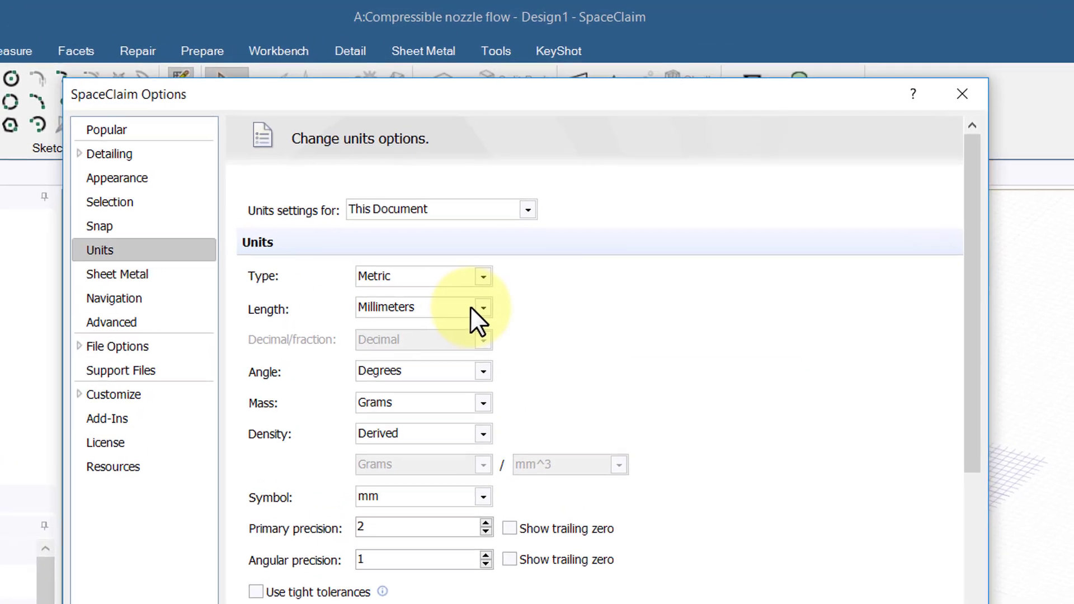
pyautogui.click(501, 200)
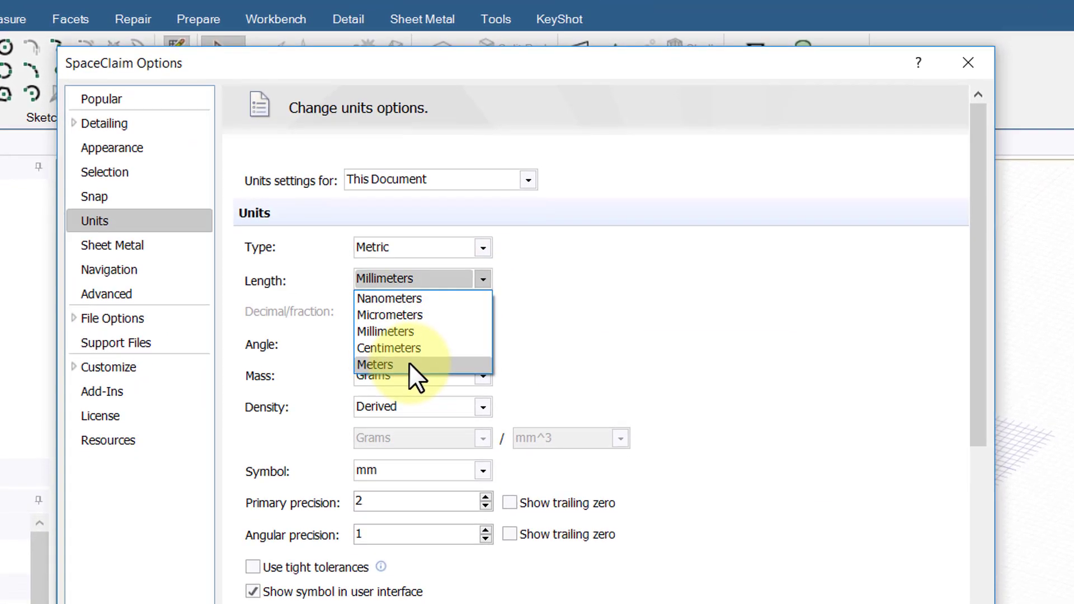
pyautogui.click(403, 393)
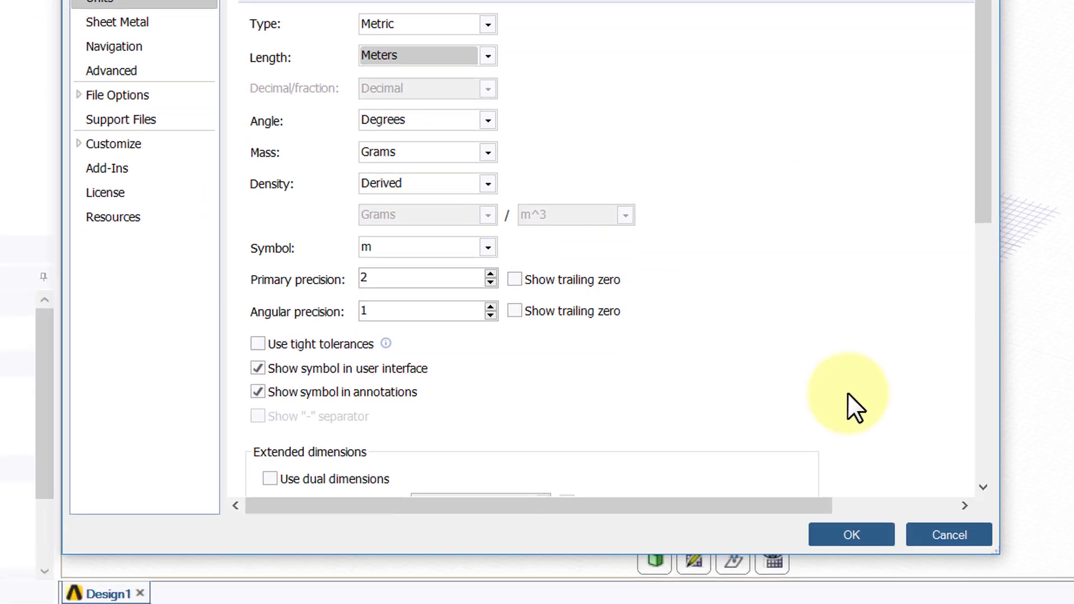
pyautogui.scroll(-5, 849, 369)
pyautogui.scroll(-3, 848, 343)
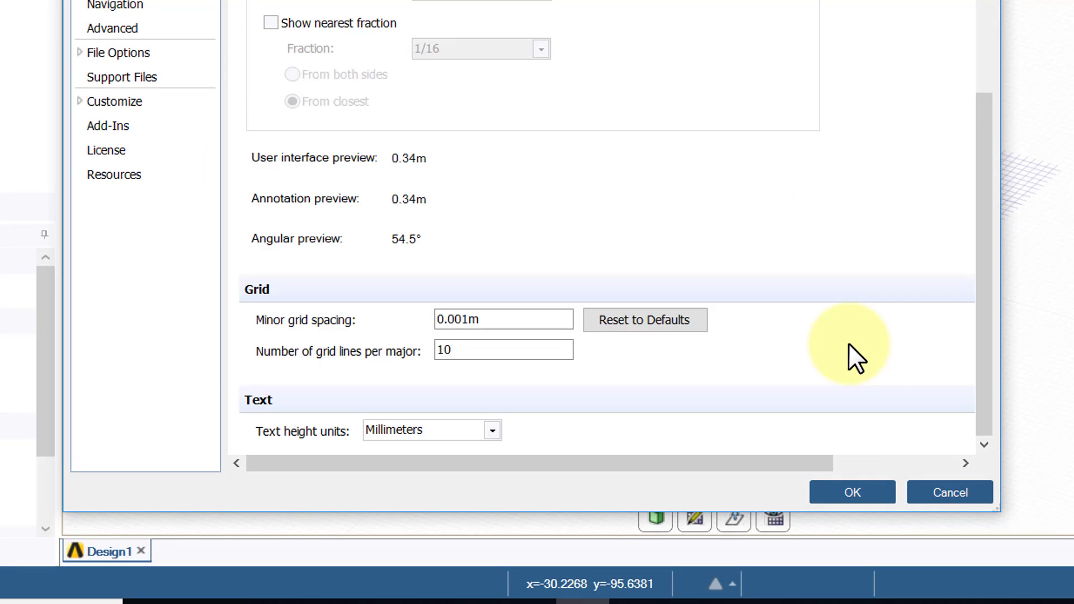
pyautogui.click(461, 320)
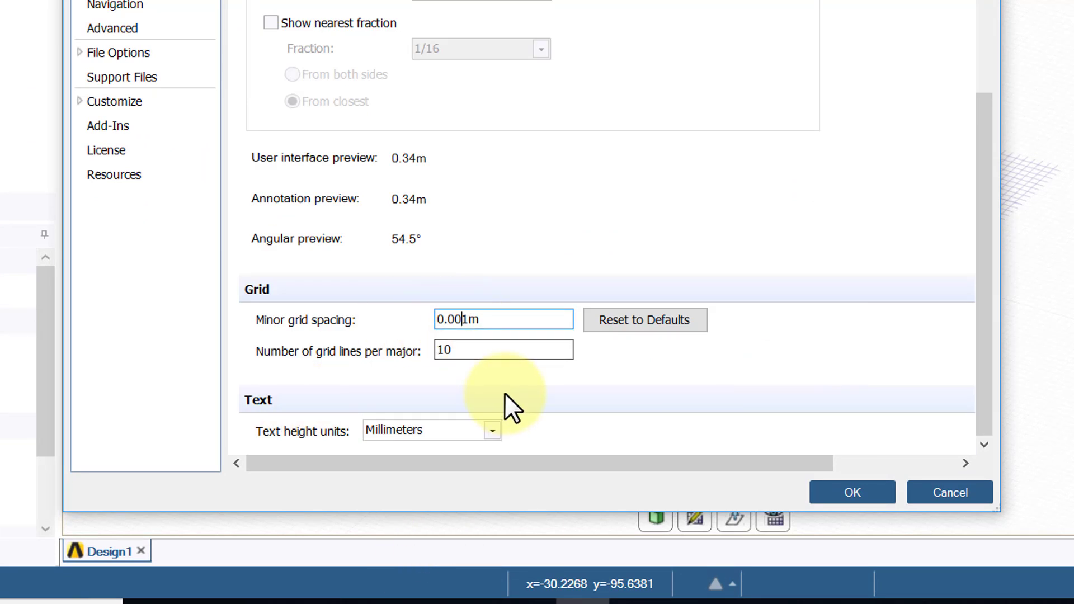
pyautogui.press('BackSpace')
pyautogui.press('BackSpace')
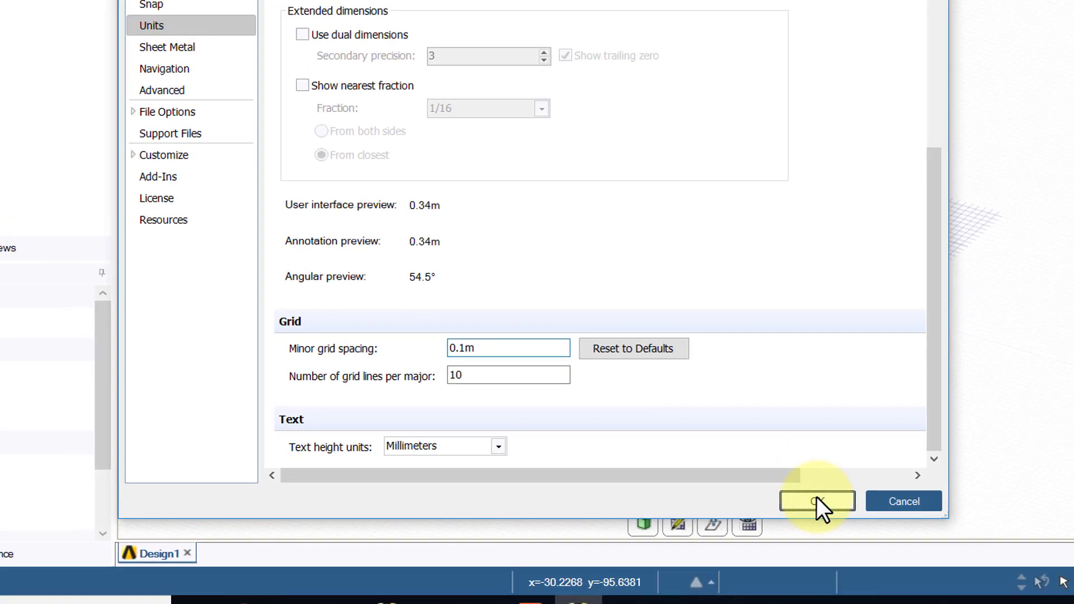
pyautogui.click(851, 490)
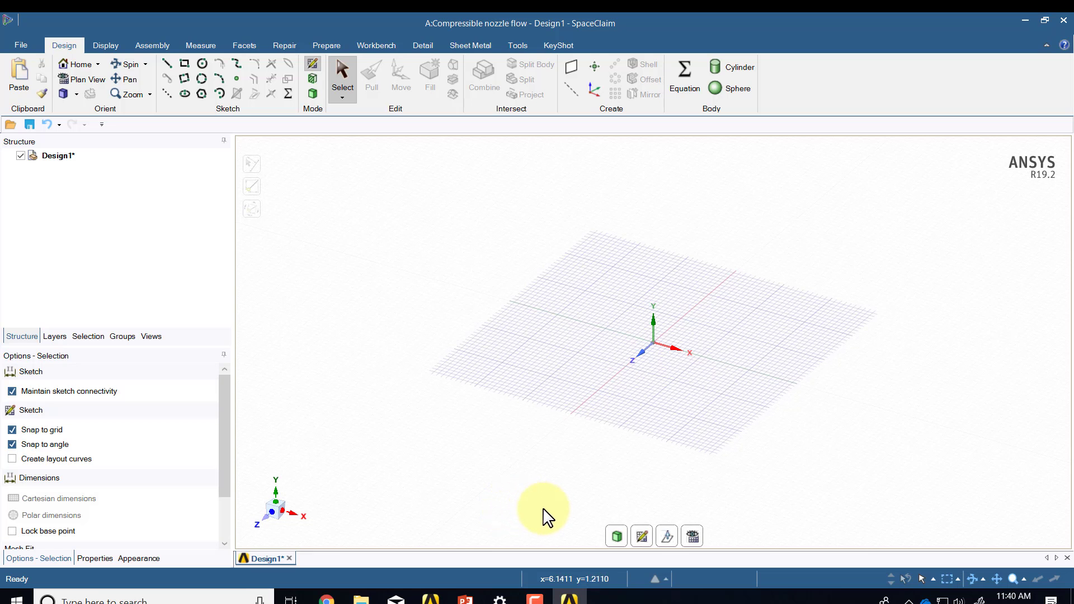
# Step: Sketch on the XY plane of Design1 and view the grid in plan view
pyautogui.click(642, 536)
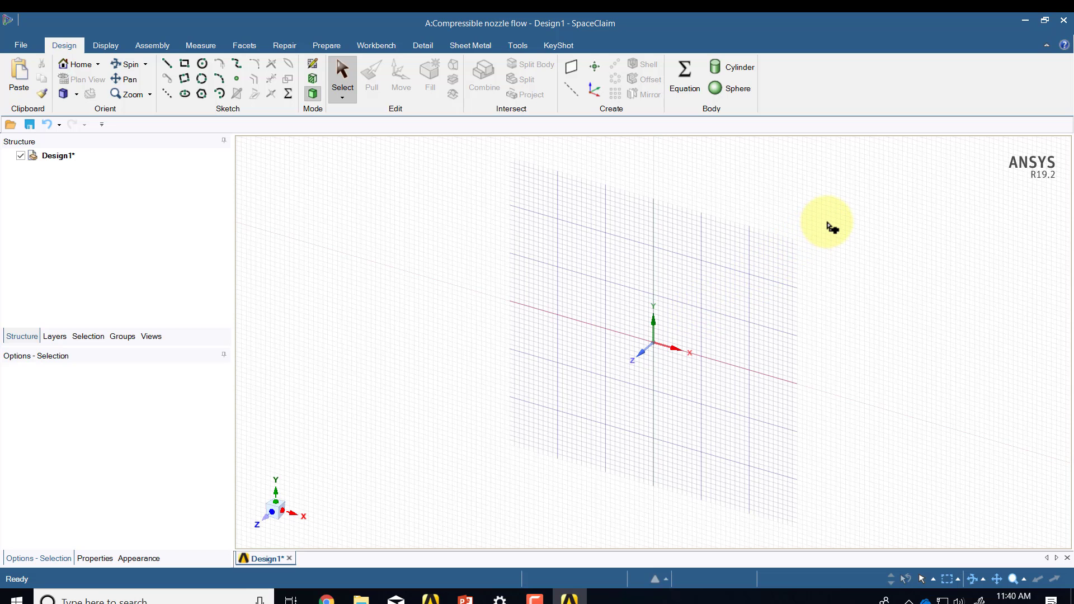
pyautogui.click(832, 228)
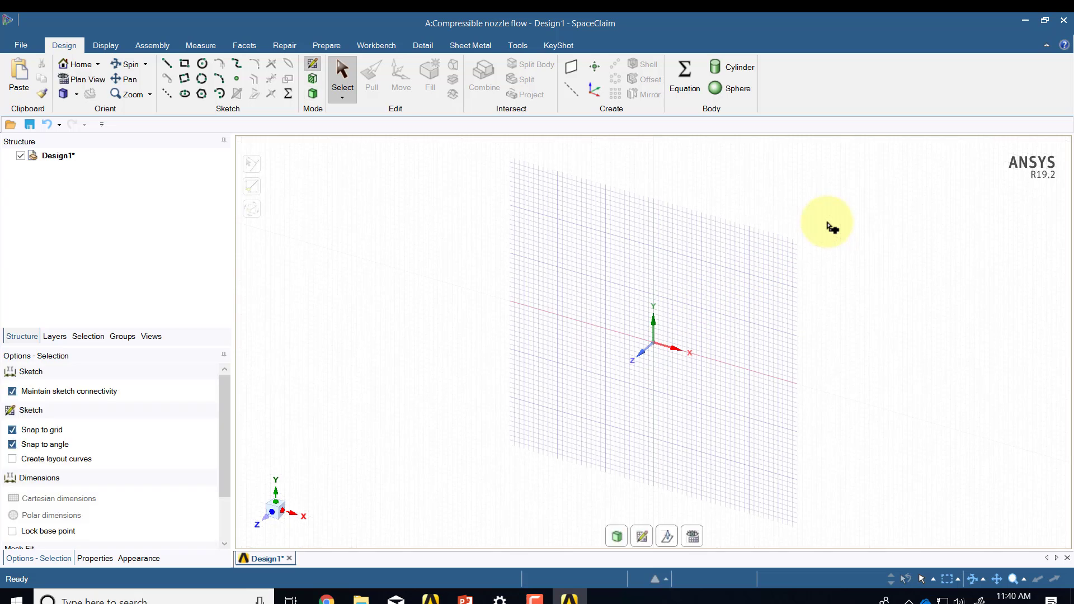
pyautogui.click(692, 537)
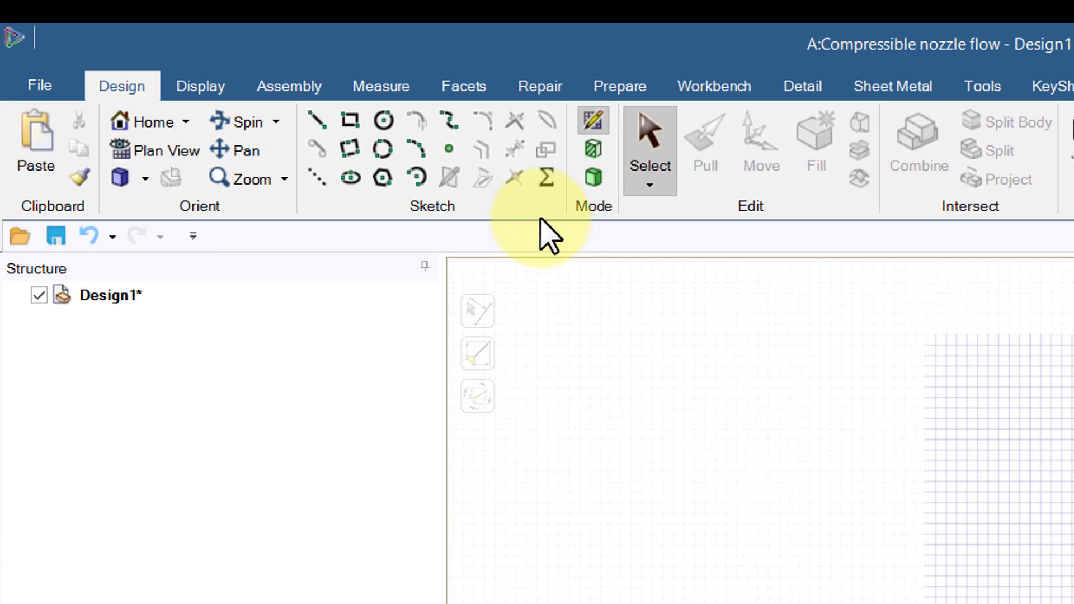
# Step: Start an equation curve using the Custom curve type
pyautogui.click(547, 179)
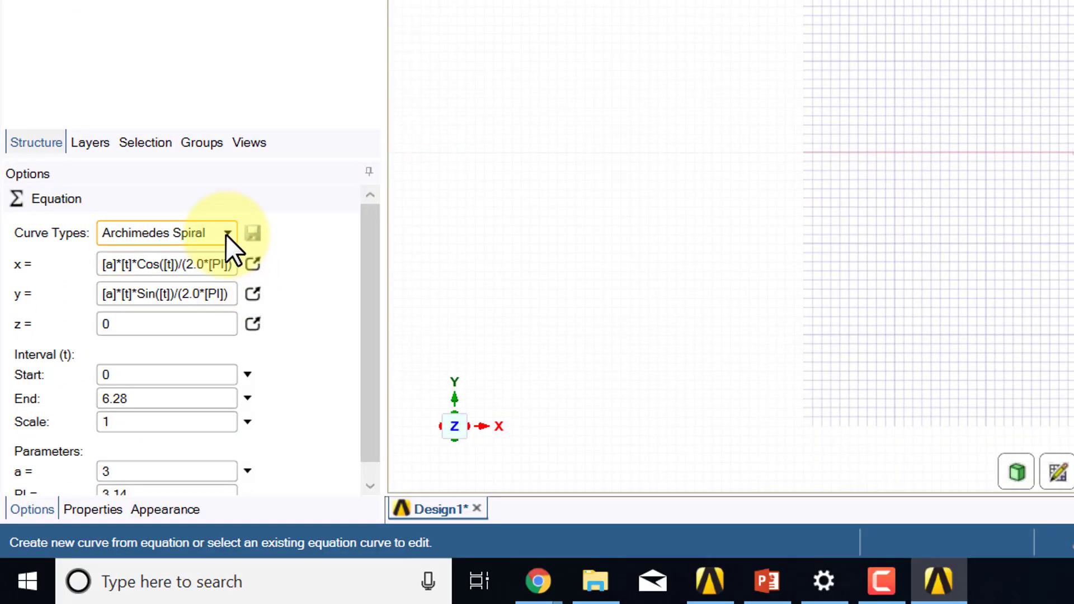
pyautogui.click(224, 233)
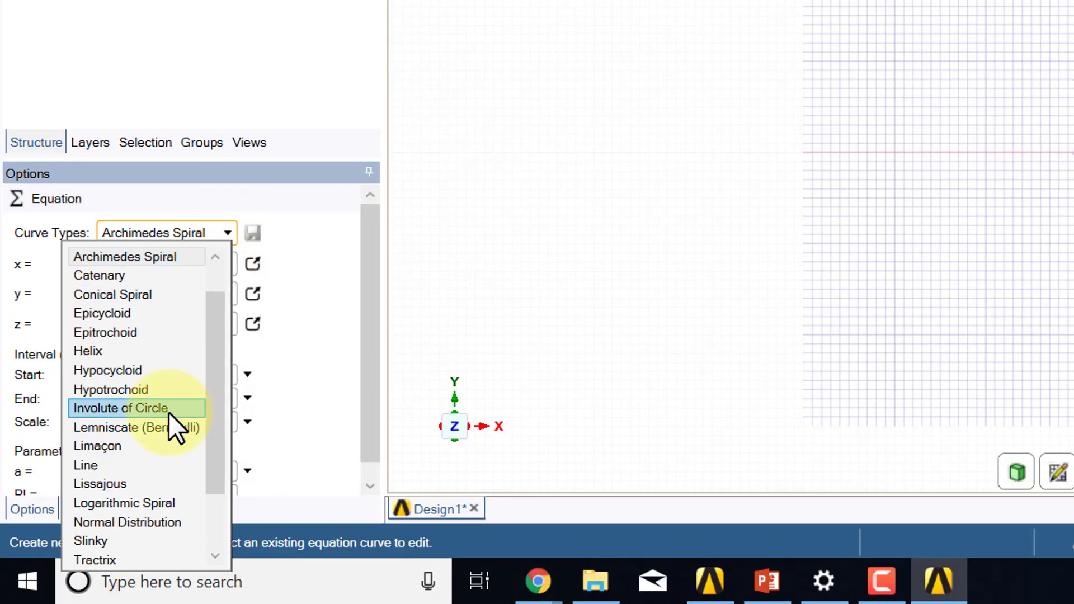
pyautogui.scroll(-2, 184, 444)
pyautogui.click(143, 544)
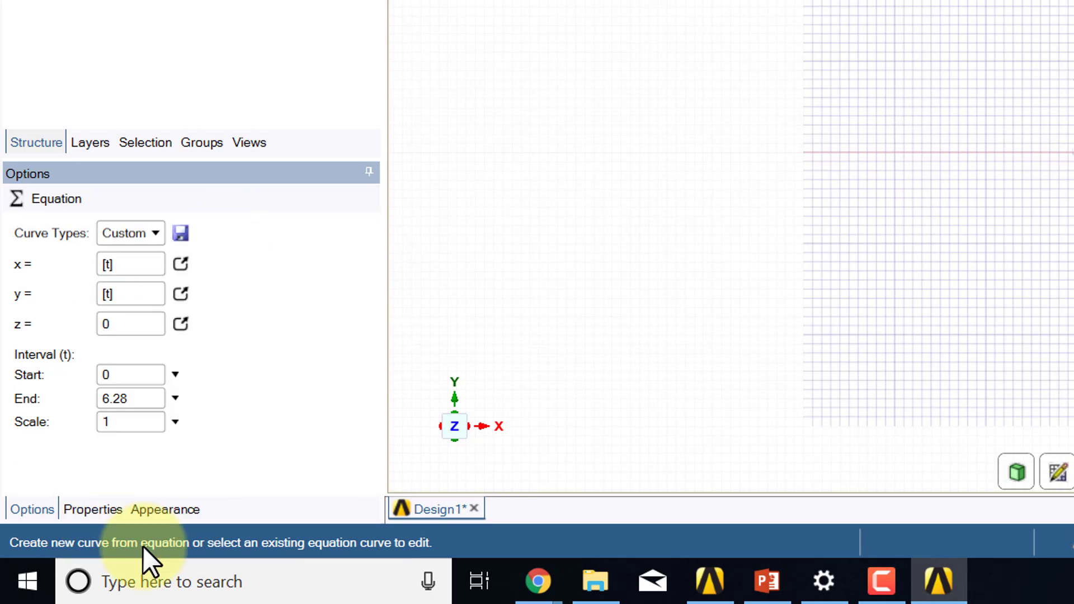
# Step: Set the curve interval from -0.5 to 0.5 and the scale to 1000
pyautogui.doubleClick(126, 376)
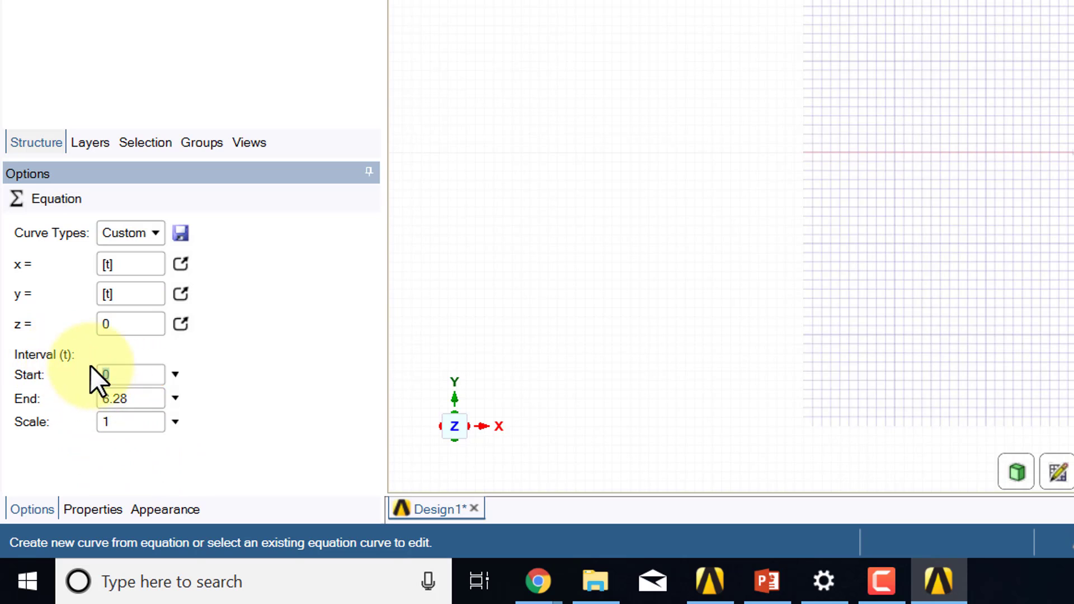
pyautogui.write('-0.5')
pyautogui.press('Tab')
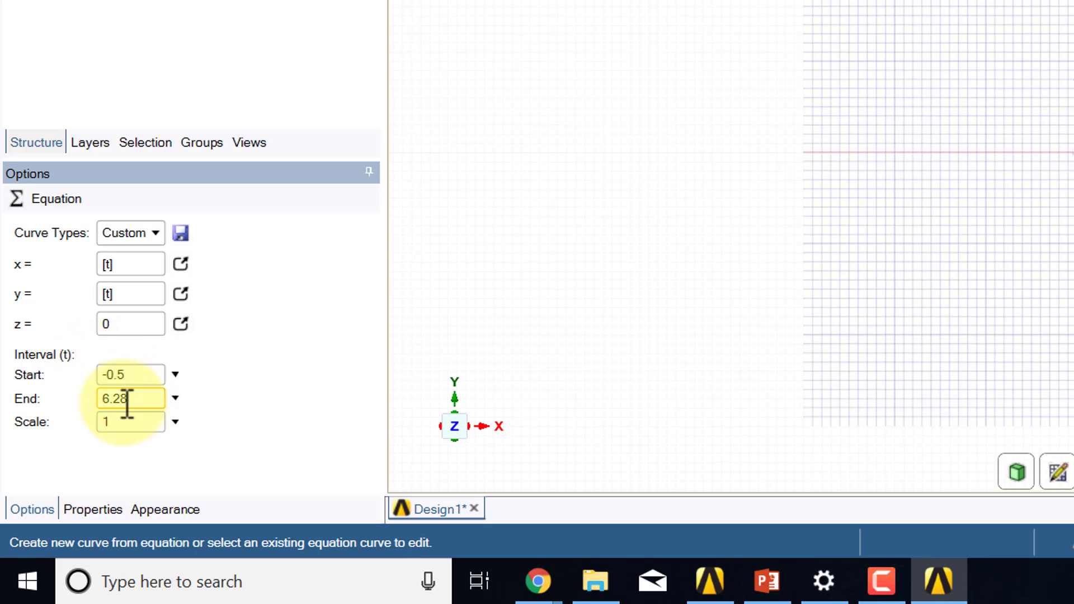
pyautogui.doubleClick(100, 399)
pyautogui.write('0.5')
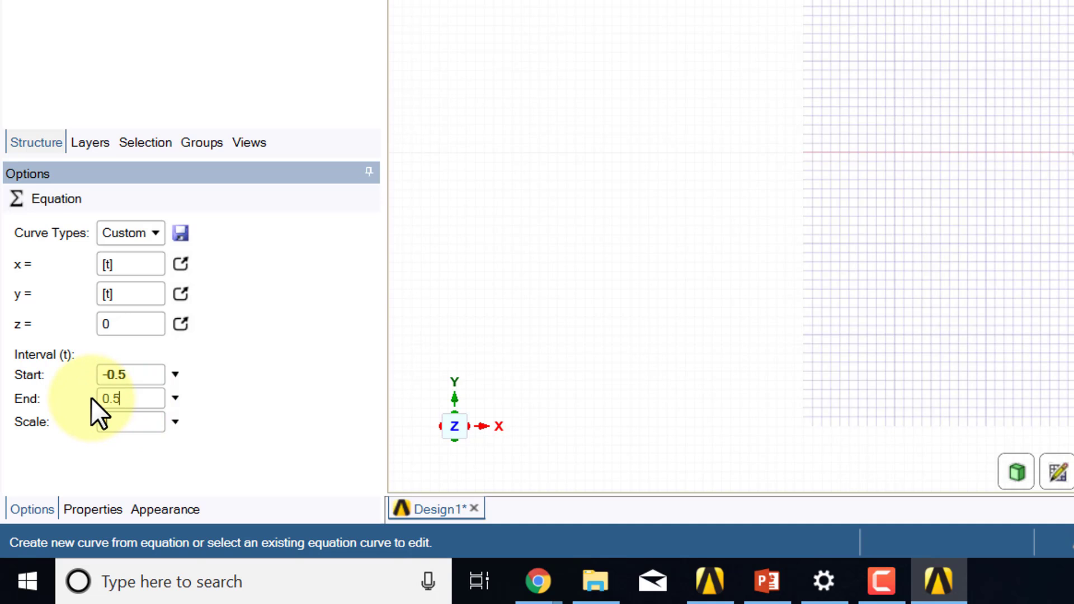
pyautogui.press('Return')
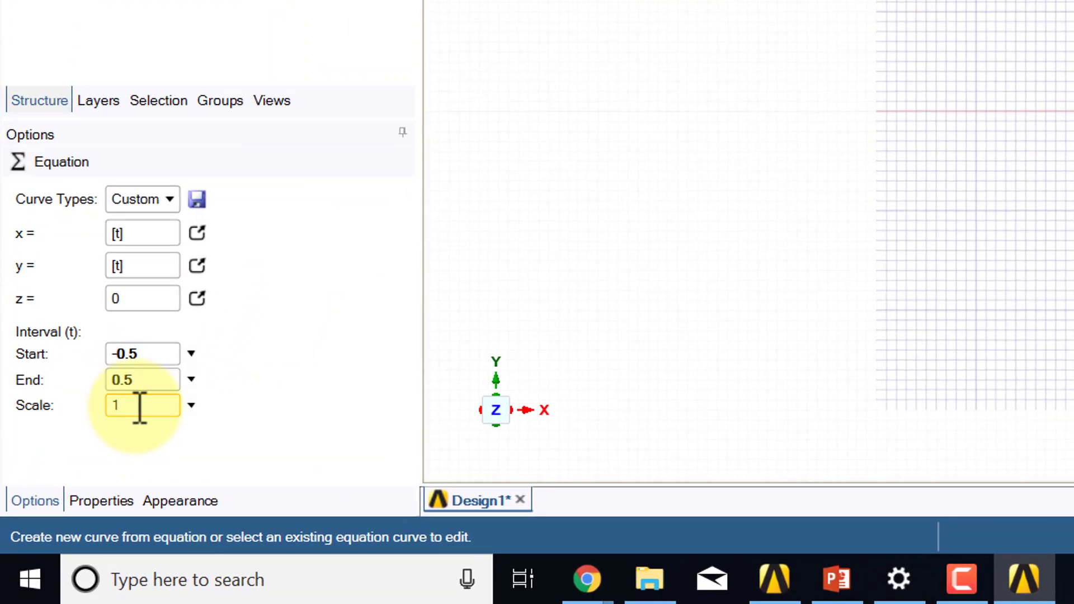
pyautogui.click(139, 407)
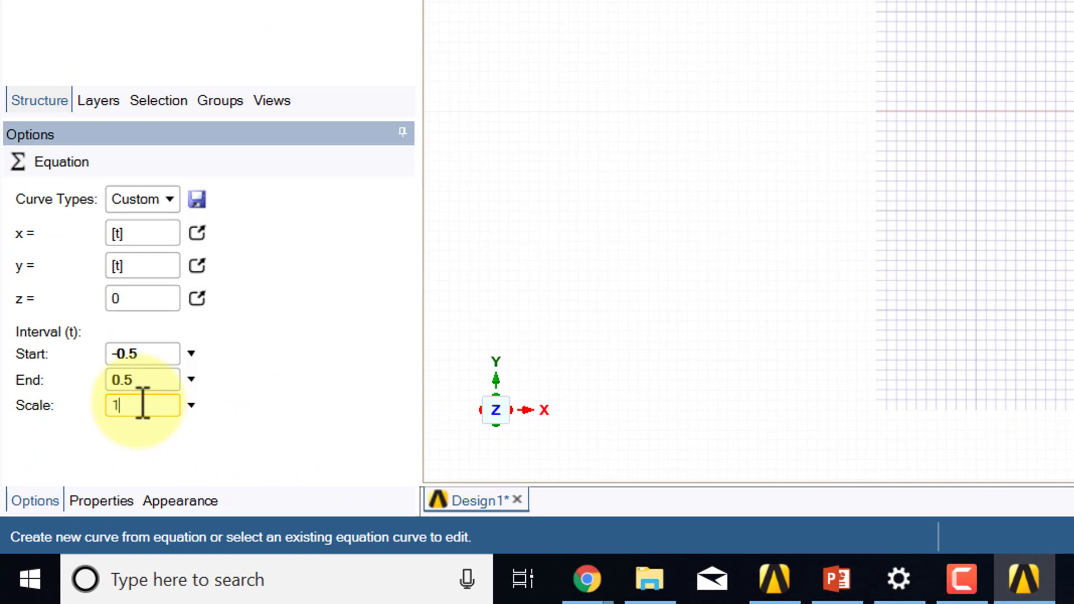
pyautogui.write('000')
pyautogui.press('Return')
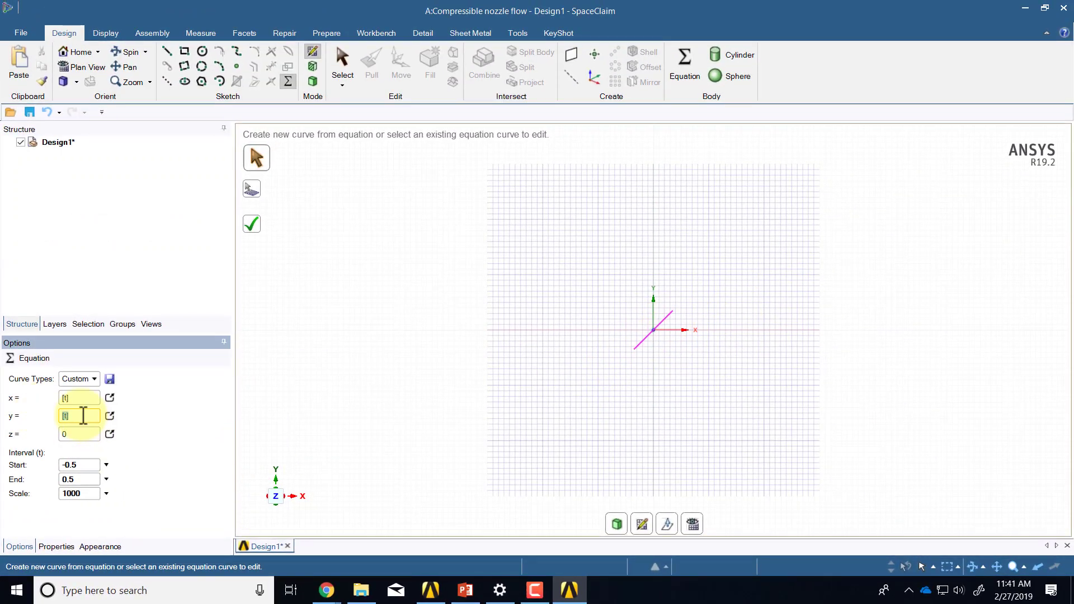
pyautogui.hotkey('alt', 'Tab')
pyautogui.hotkey('alt', 'Tab')
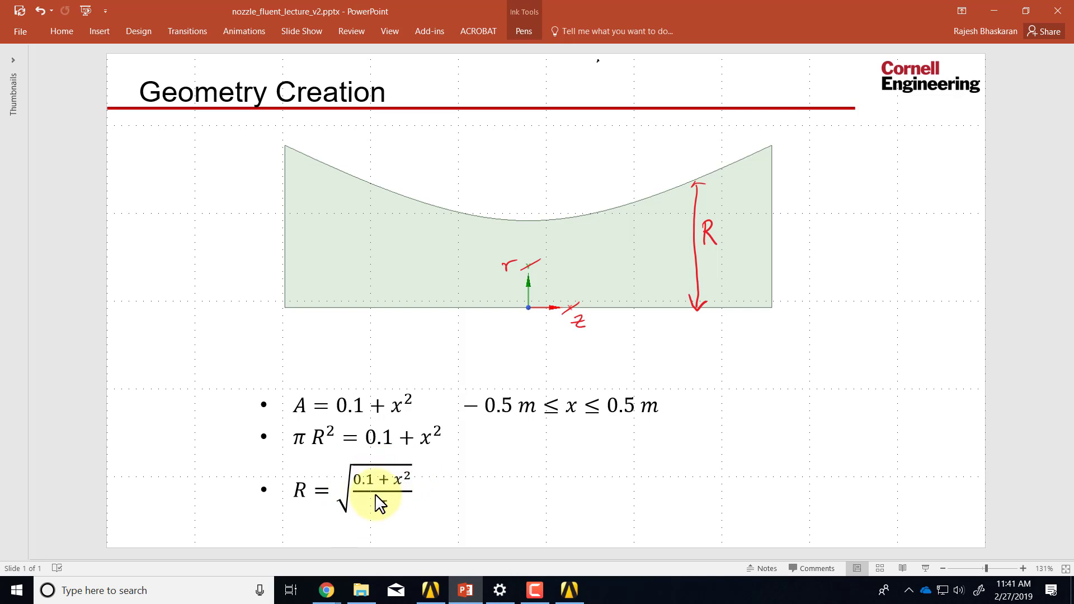
pyautogui.hotkey('alt', 'Tab')
# Step: Change the y equation to ([t]*[t] + 0.1) and open it in the Equation for y editor
pyautogui.click(140, 292)
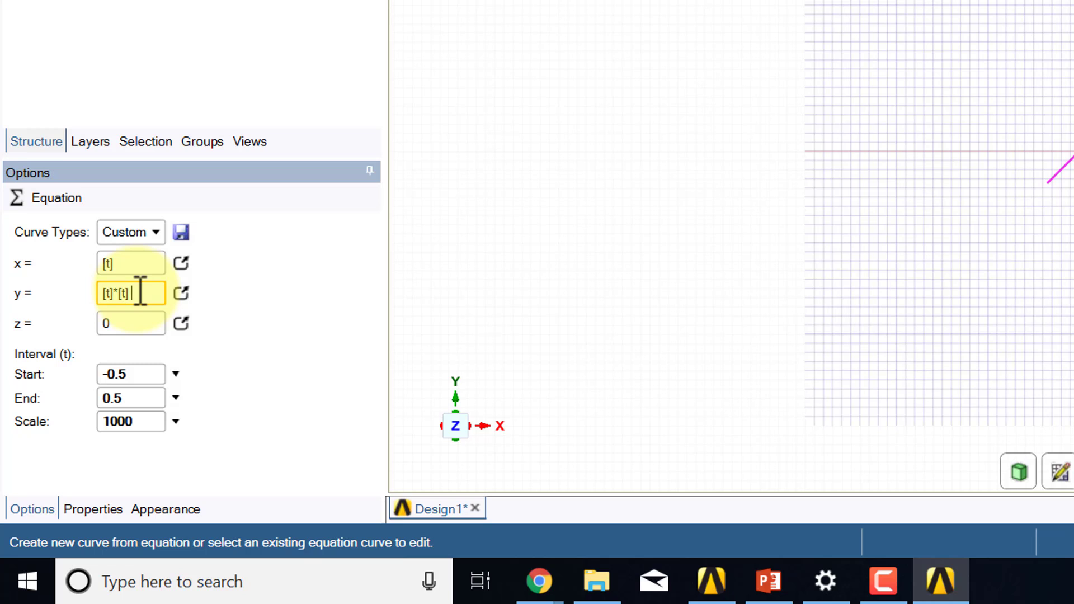
pyautogui.write('+0.1')
pyautogui.press('Left')
pyautogui.press('Left')
pyautogui.press('Left')
pyautogui.press('Left')
pyautogui.press('Left')
pyautogui.press('Left')
pyautogui.press('Left')
pyautogui.press('Left')
pyautogui.press('Left')
pyautogui.press('Left')
pyautogui.write('(')
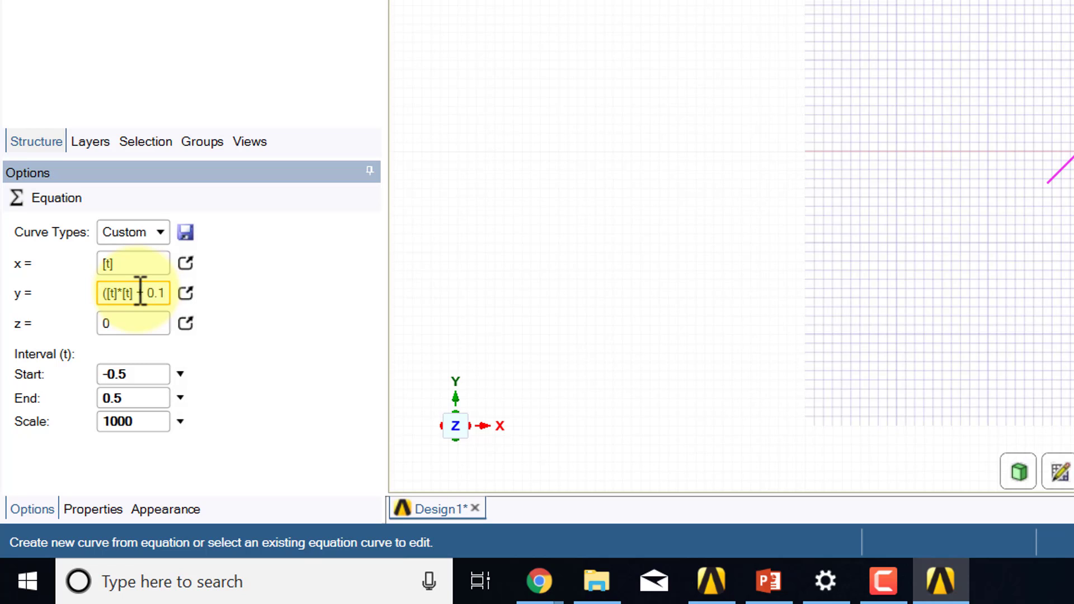
pyautogui.press('End')
pyautogui.write(')')
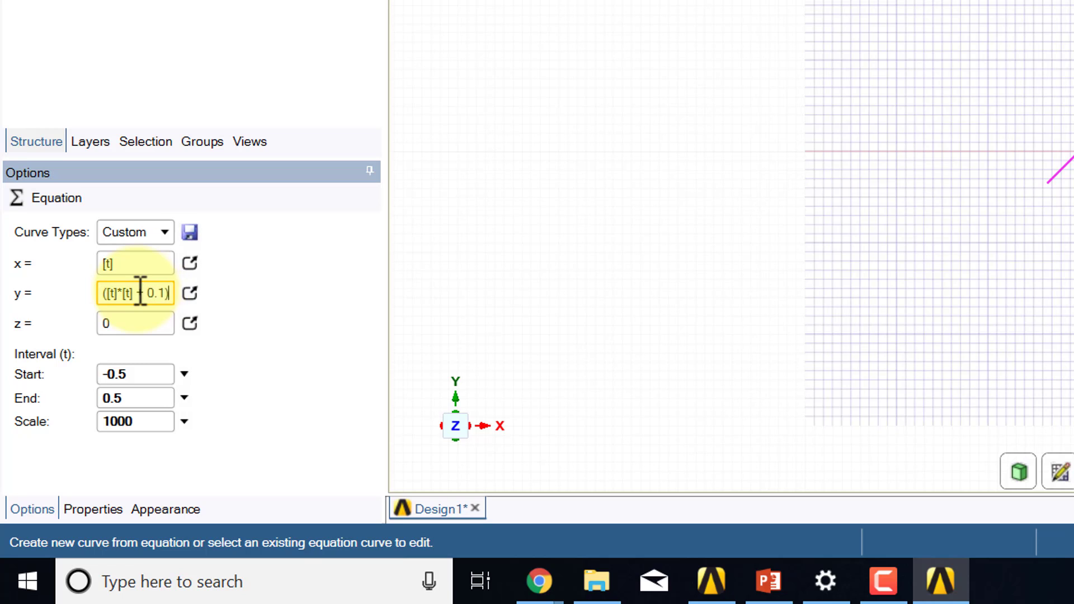
pyautogui.click(188, 294)
# Step: Edit the y equation to read Sqrt( ([t]*[t] + 0.1)/3.1416 )
pyautogui.click(300, 351)
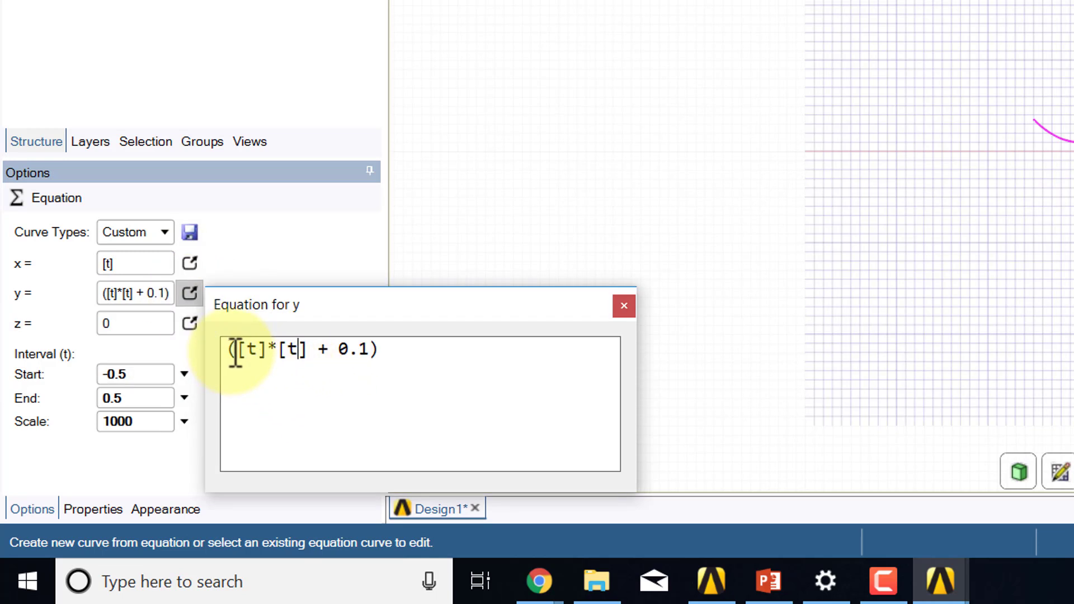
pyautogui.click(405, 353)
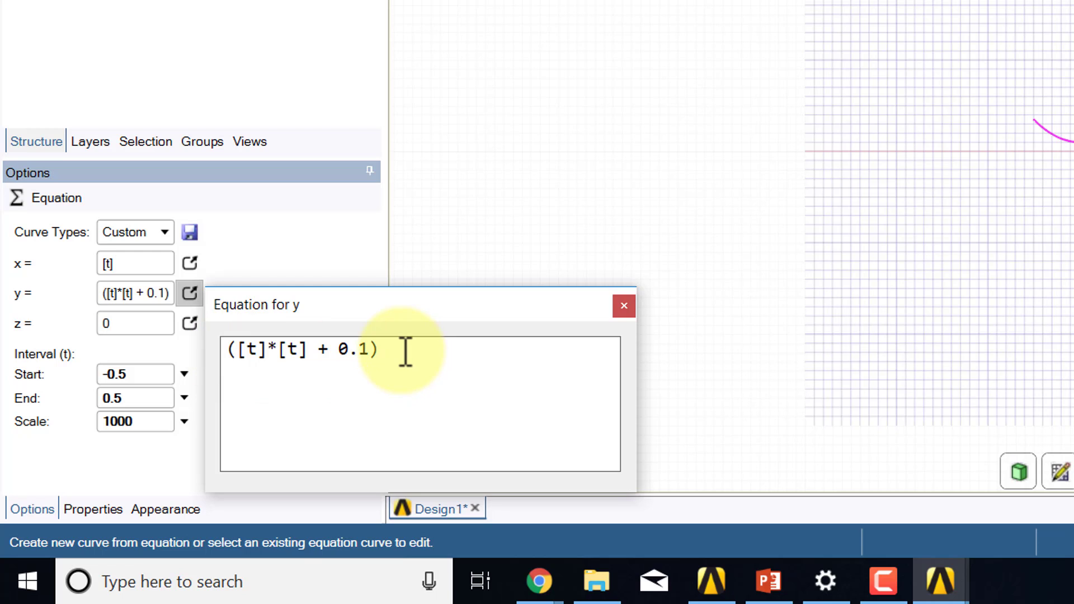
pyautogui.write('/3.1416')
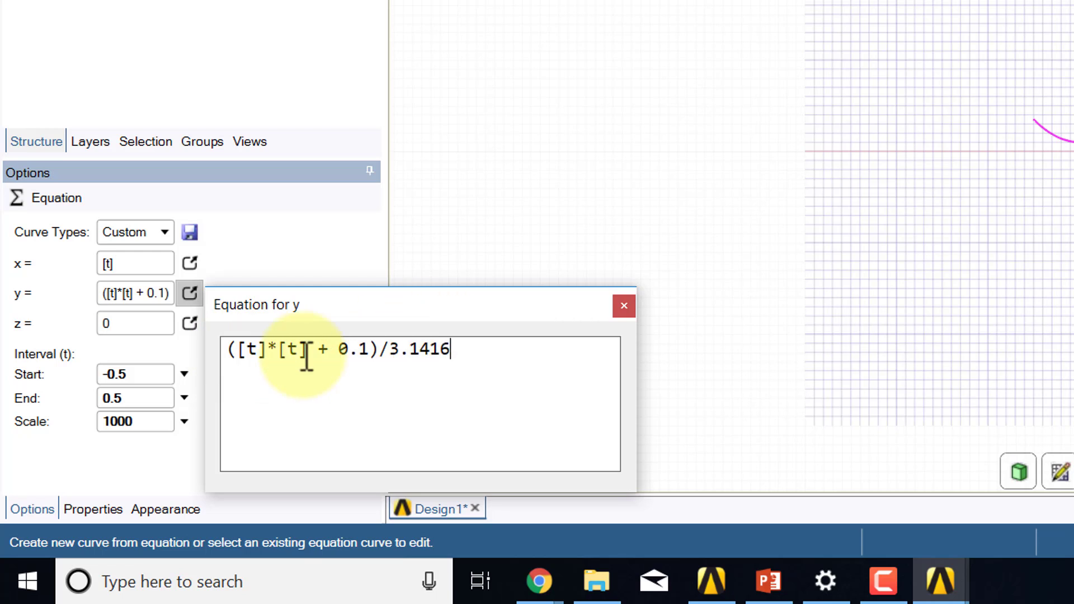
pyautogui.click(230, 350)
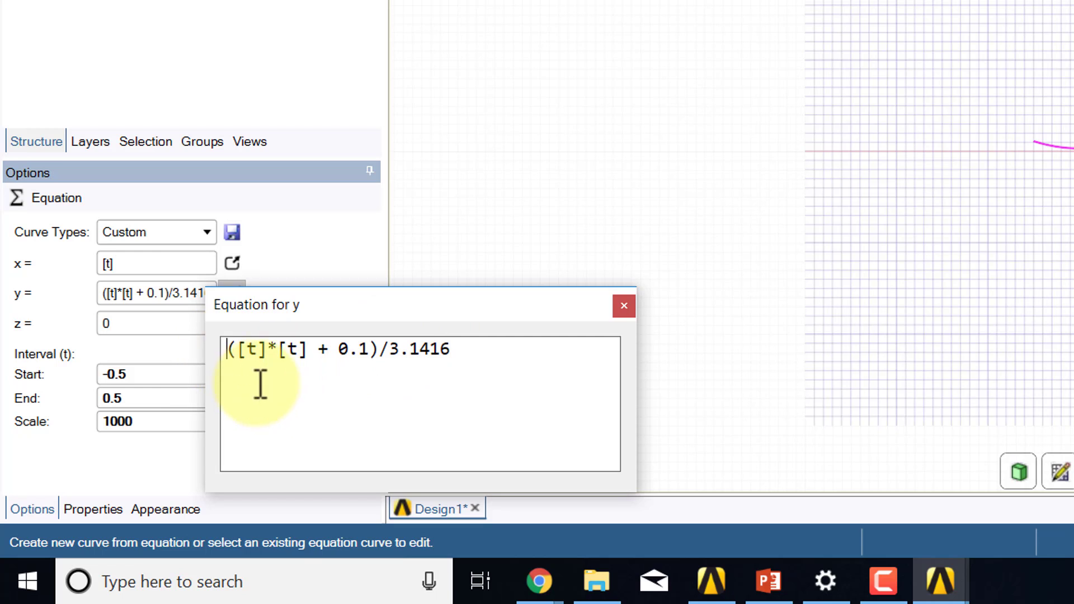
pyautogui.write('Sqrt')
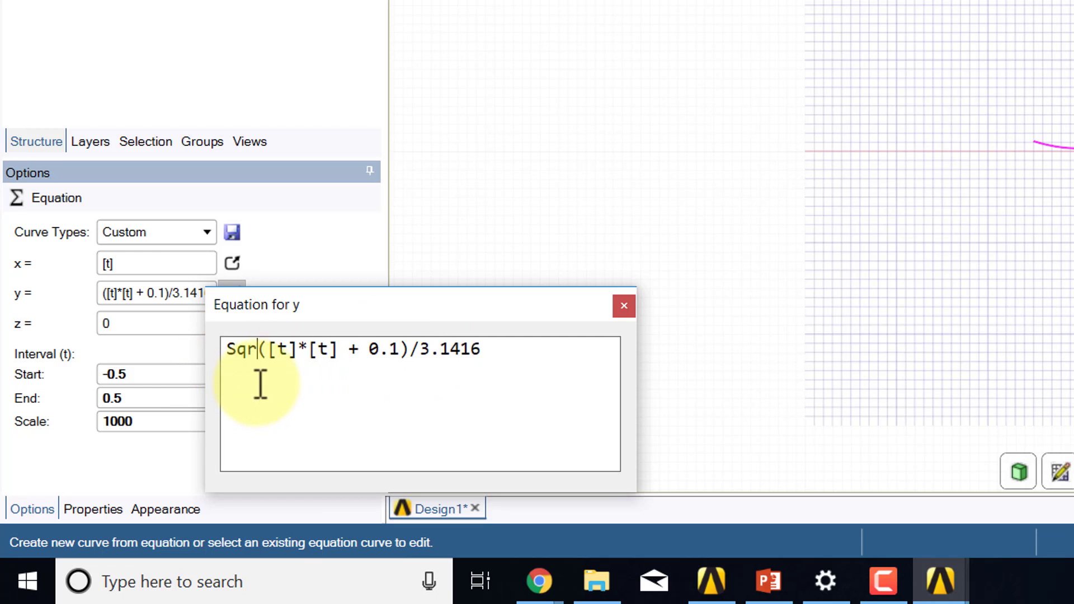
pyautogui.write('(')
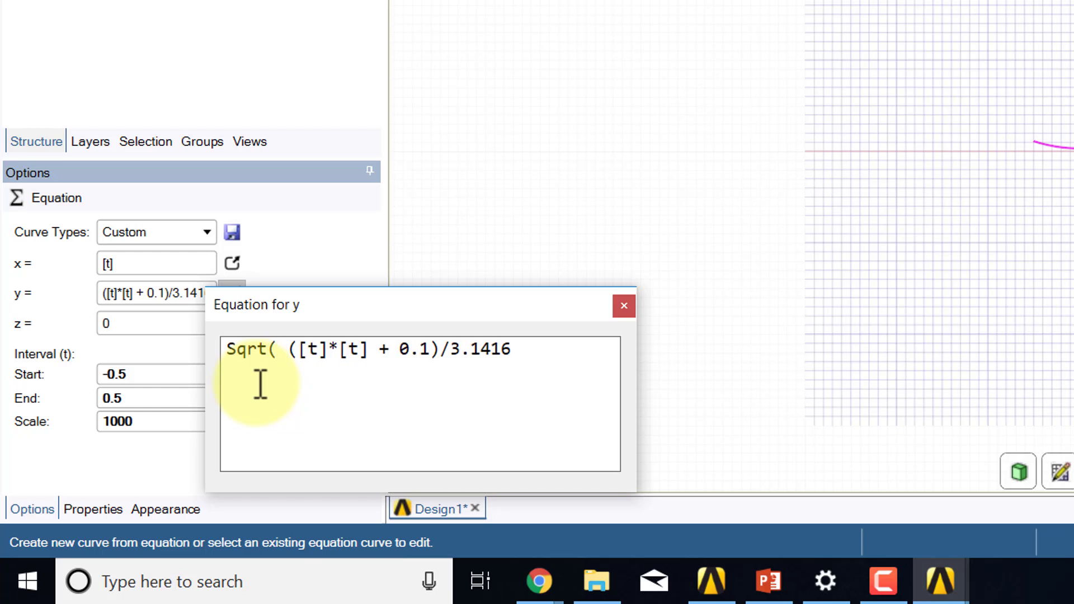
pyautogui.click(538, 344)
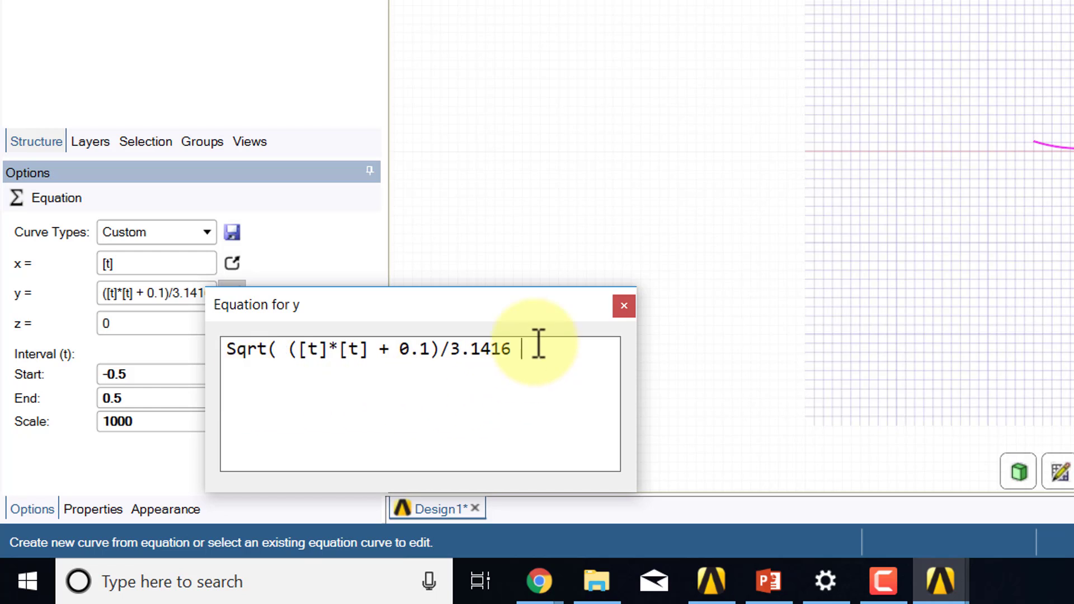
pyautogui.write(')')
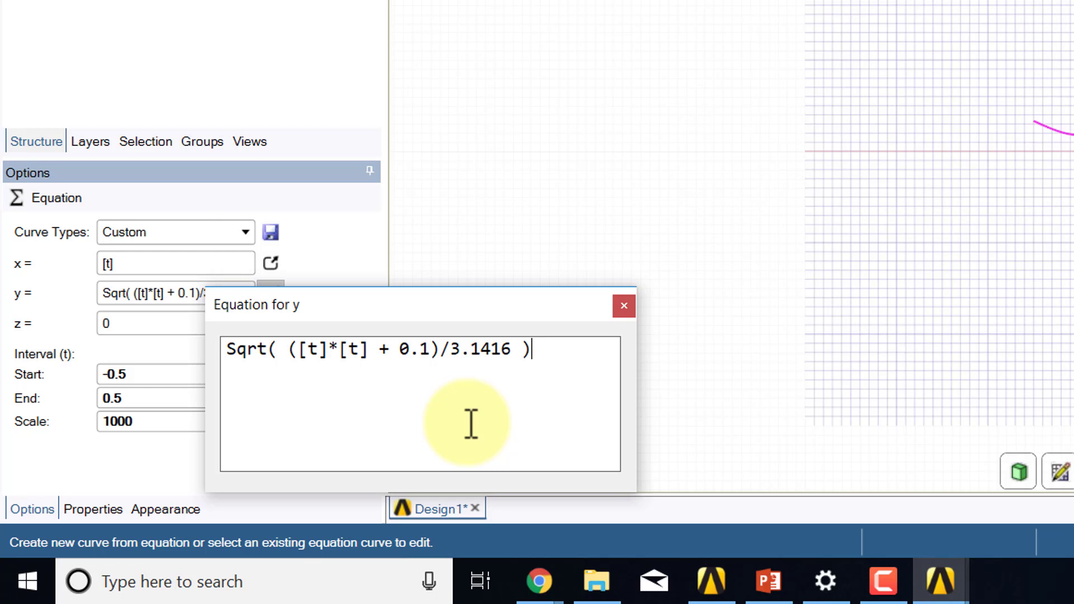
# Step: Finish the equation curve, leaving a Custom curve in the Curves folder
pyautogui.click(625, 305)
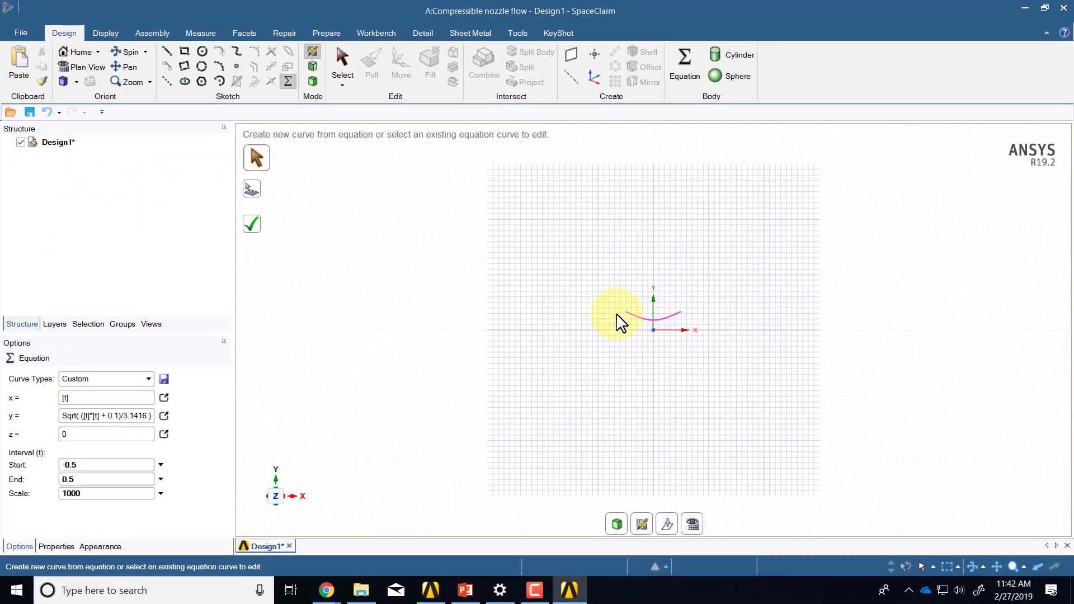
pyautogui.click(252, 226)
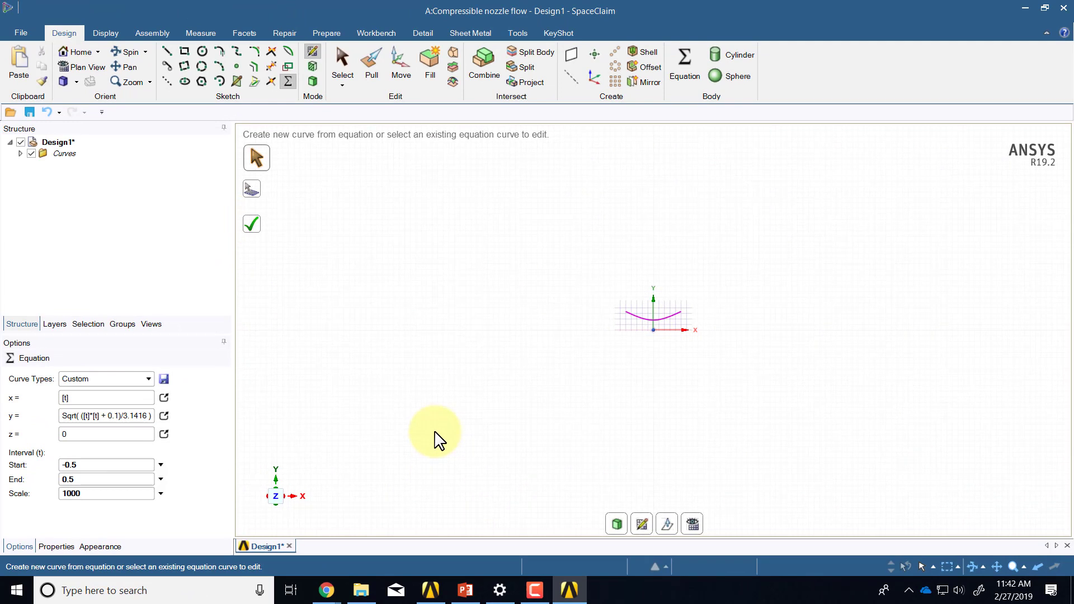
pyautogui.click(20, 153)
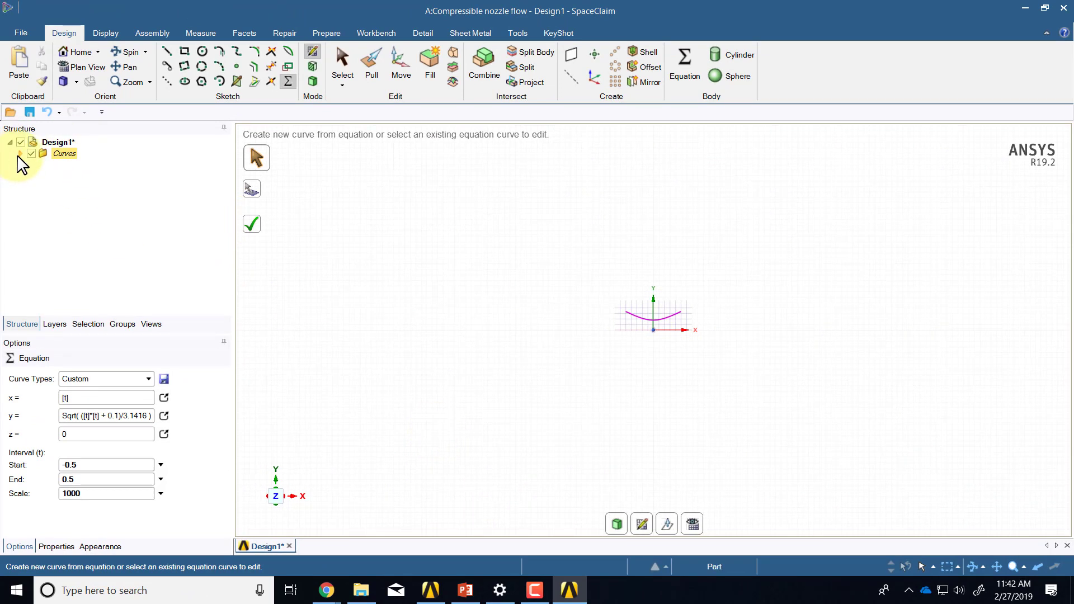
pyautogui.click(79, 168)
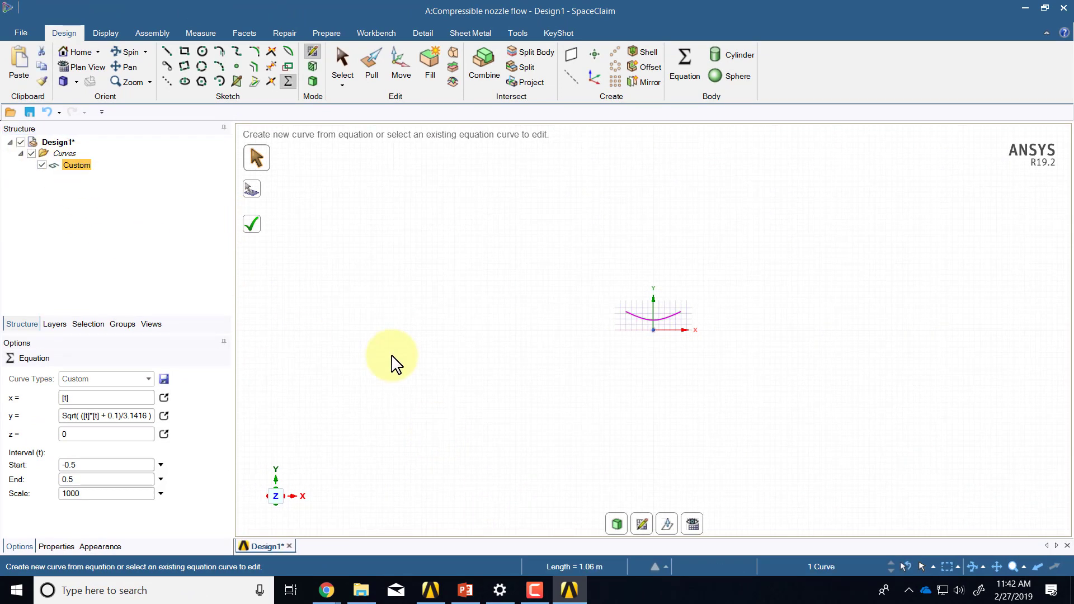
pyautogui.press('Escape')
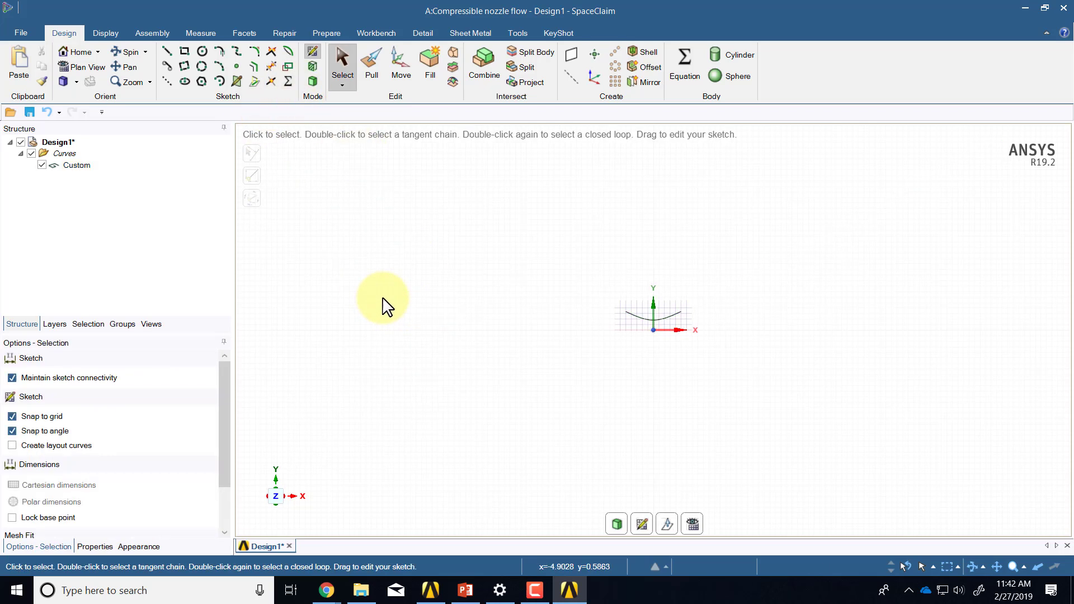
# Step: Rename the Custom curve to nozzle_wall and centre it in view
pyautogui.scroll(1, 383, 307)
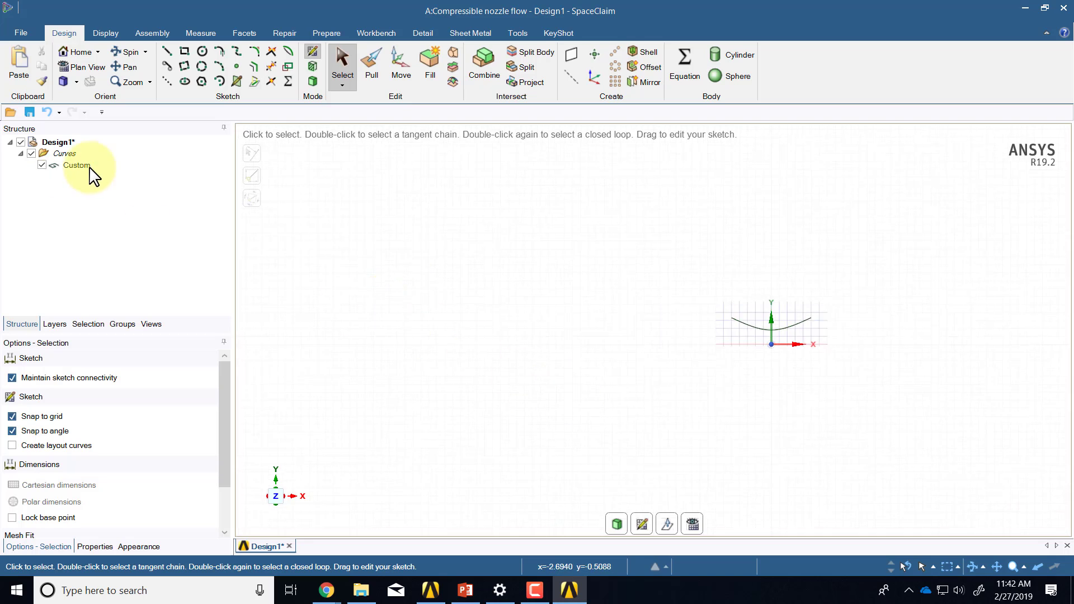
pyautogui.rightClick(71, 164)
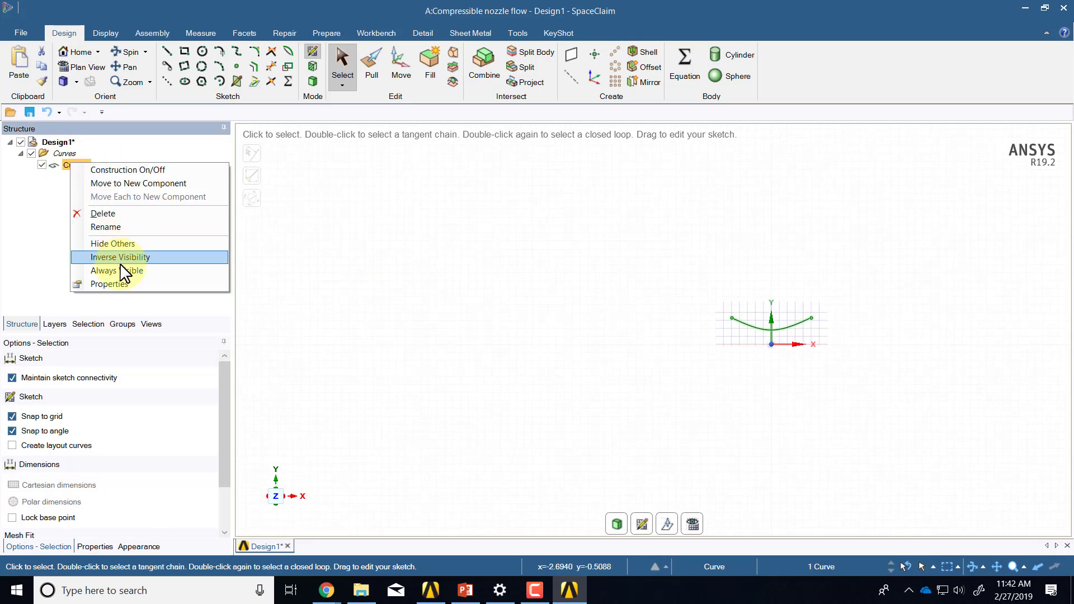
pyautogui.click(118, 227)
pyautogui.write('n')
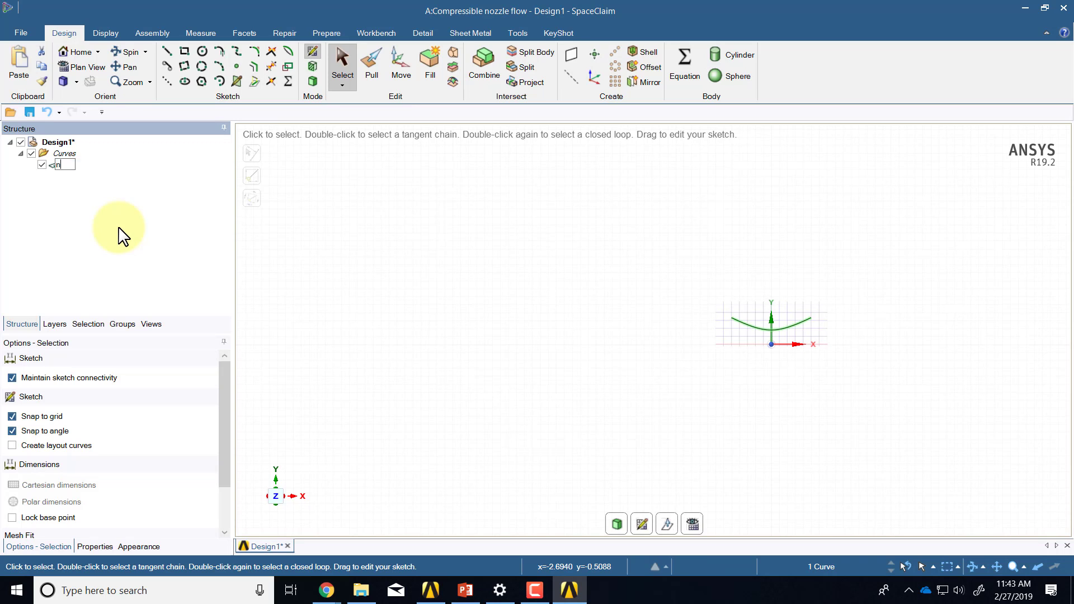
pyautogui.write('ozzle_wall')
pyautogui.press('Return')
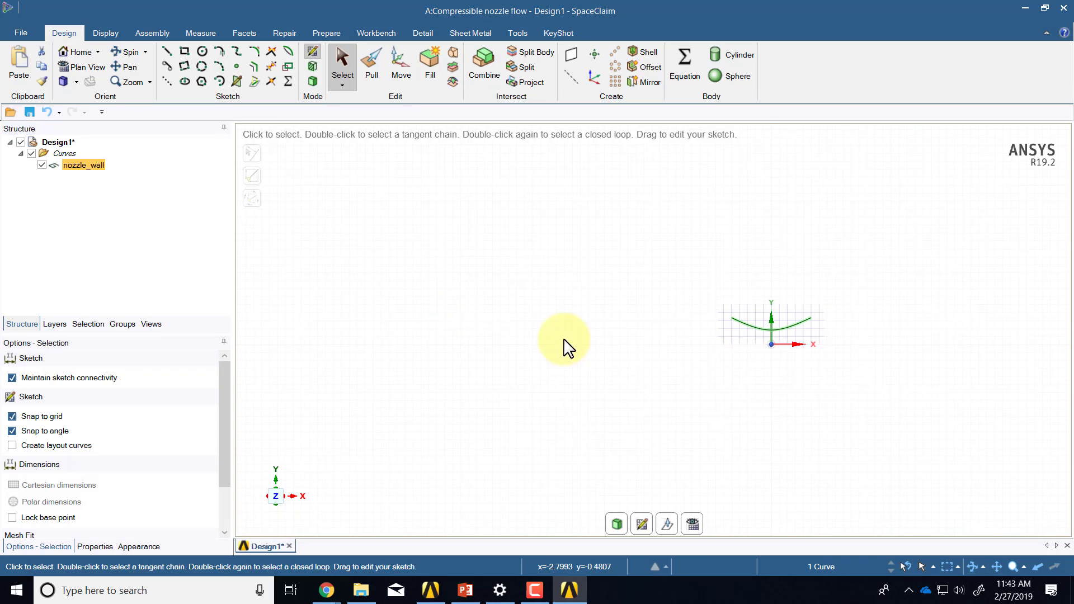
pyautogui.keyDown('shift'); pyautogui.moveTo(804, 413); pyautogui.dragTo(695, 422, button='middle'); pyautogui.keyUp('shift')
# Step: Draw three lines closing the curve: down to the x-axis, 1 m along it, and back up
pyautogui.scroll(4, 576, 378)
pyautogui.keyDown('shift'); pyautogui.moveTo(653, 360); pyautogui.dragTo(692, 456, button='middle'); pyautogui.keyUp('shift')
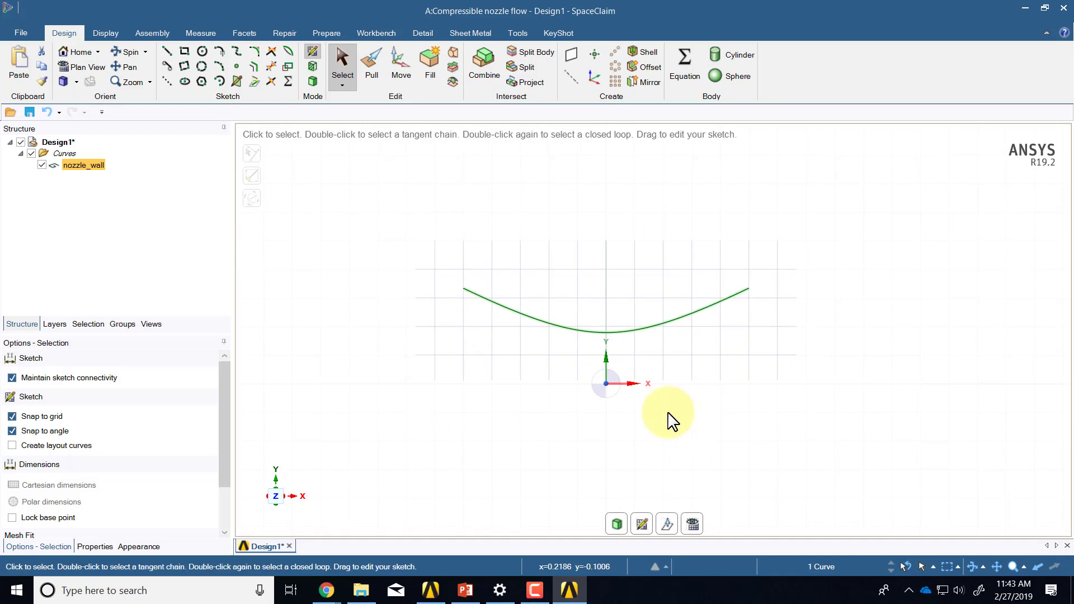
pyautogui.scroll(1, 671, 419)
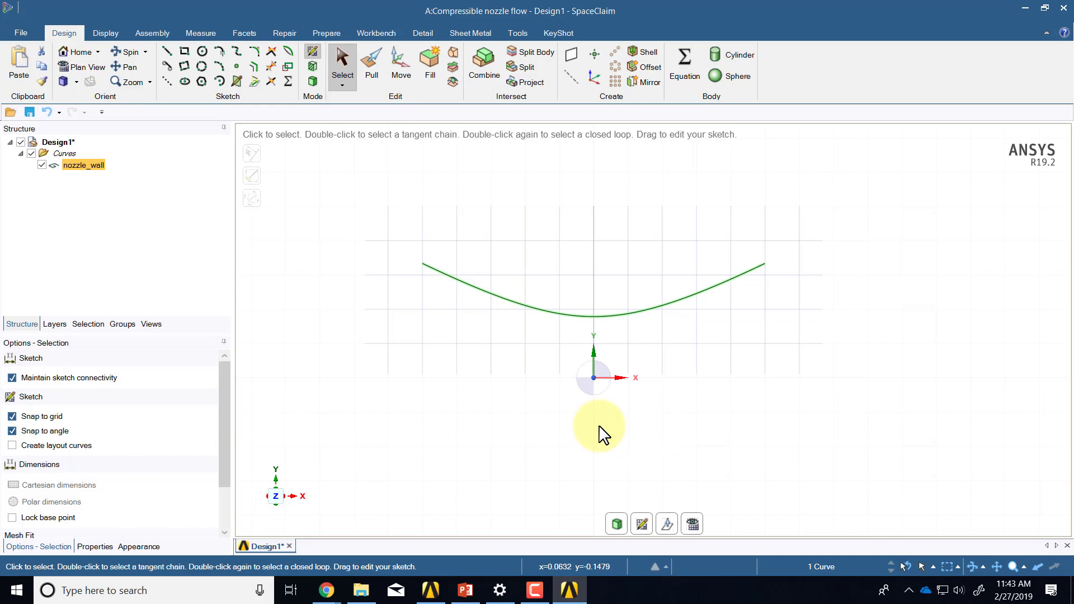
pyautogui.scroll(1, 562, 473)
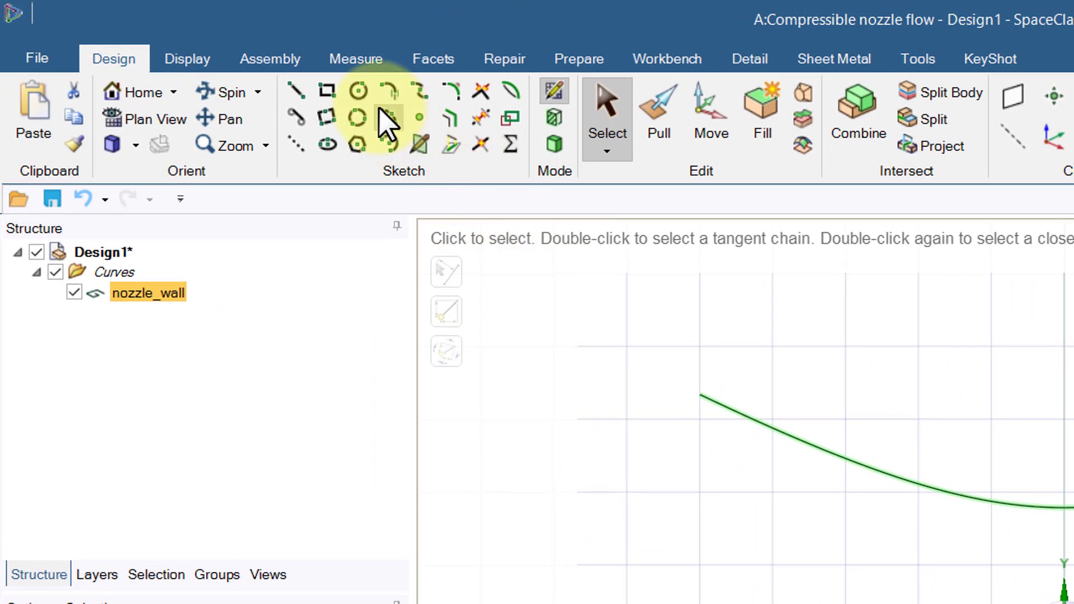
pyautogui.click(290, 87)
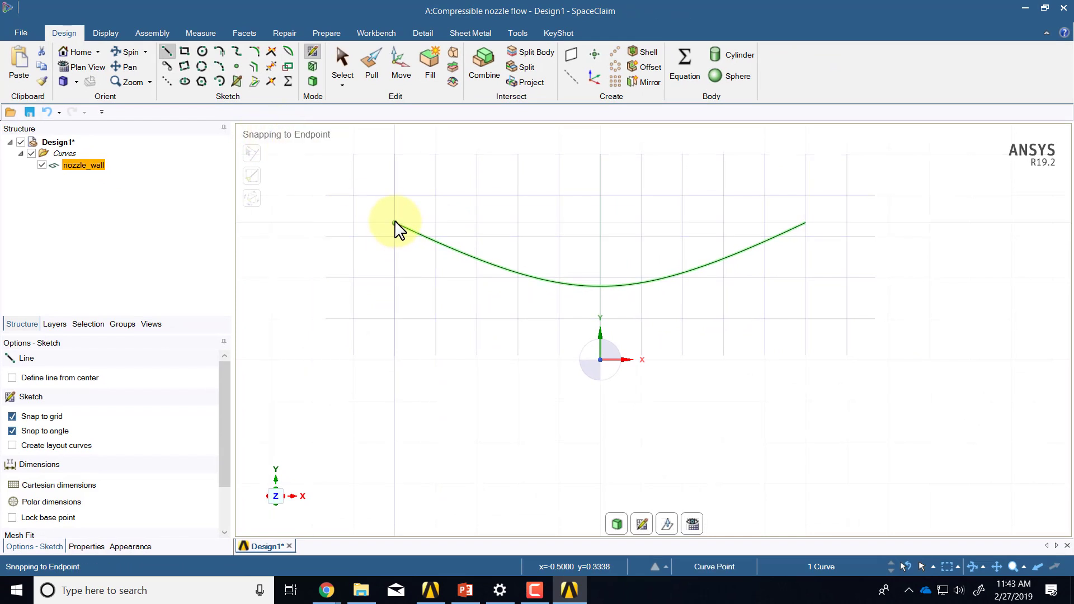
pyautogui.click(395, 224)
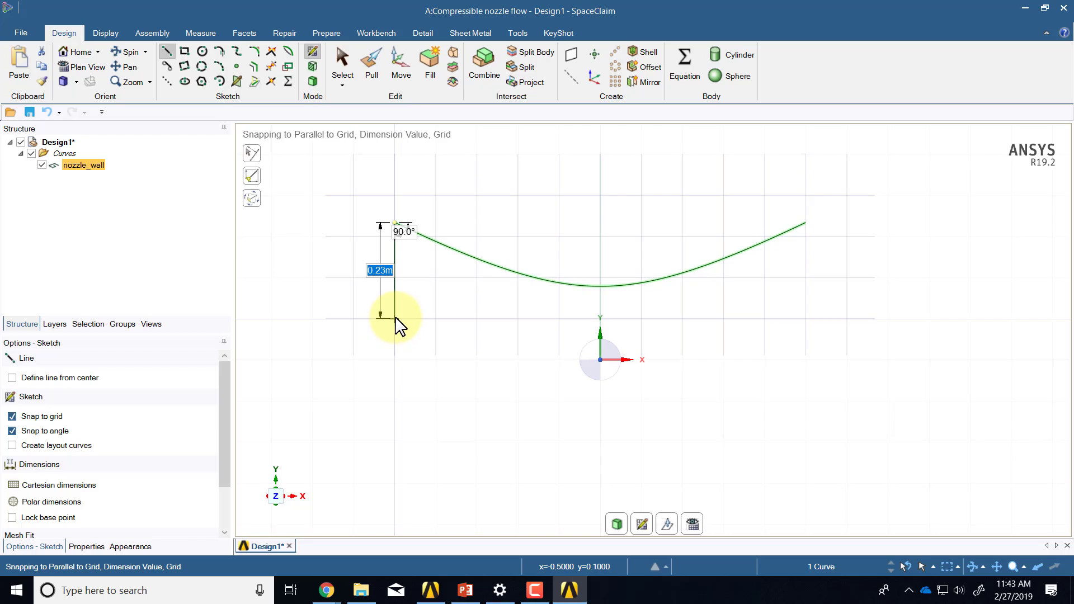
pyautogui.click(396, 360)
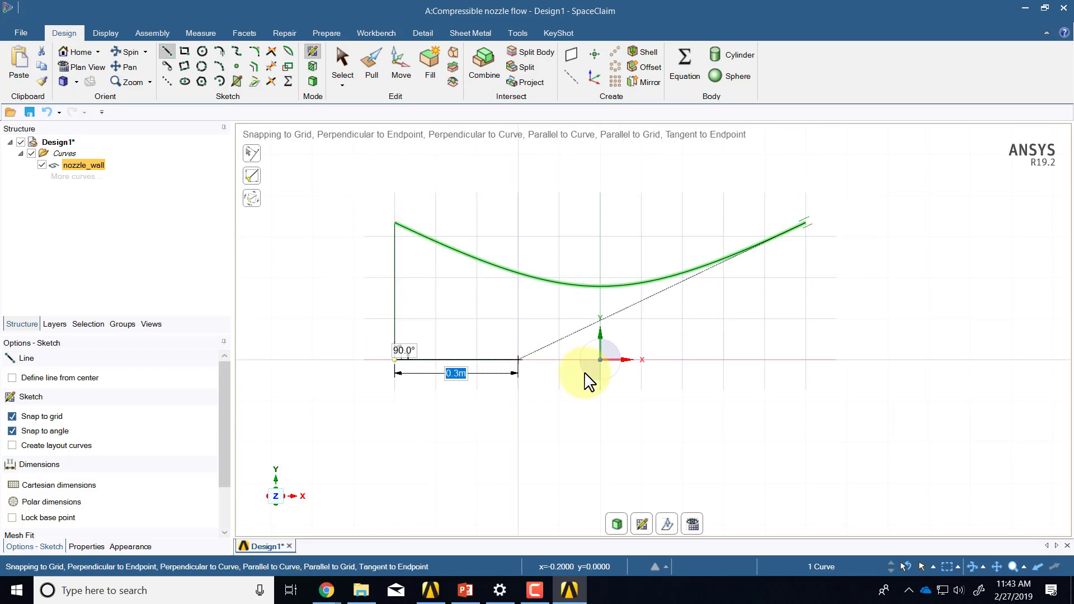
pyautogui.click(806, 360)
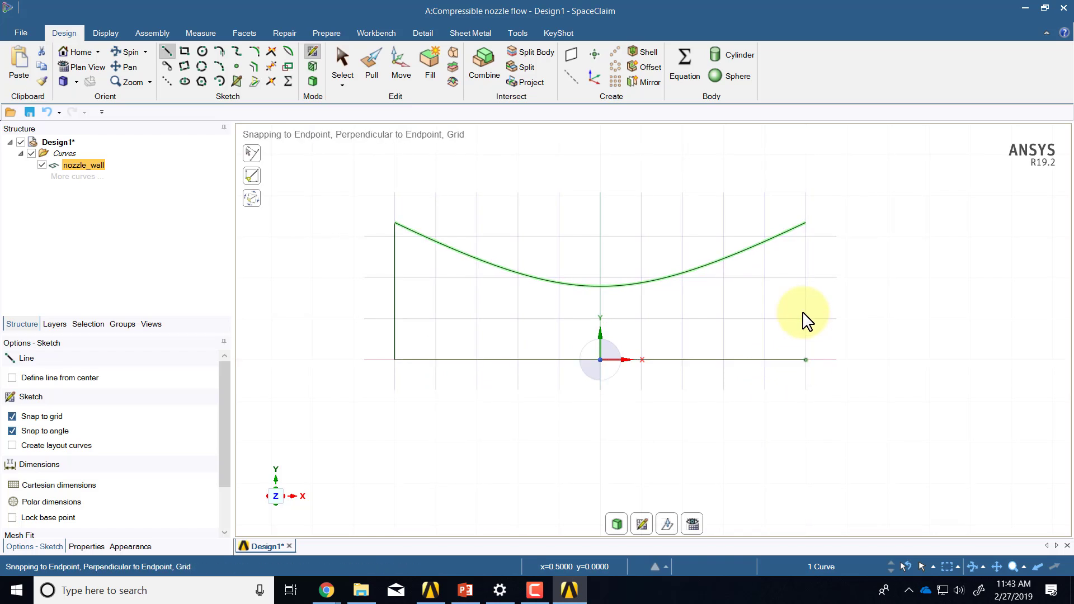
pyautogui.click(806, 224)
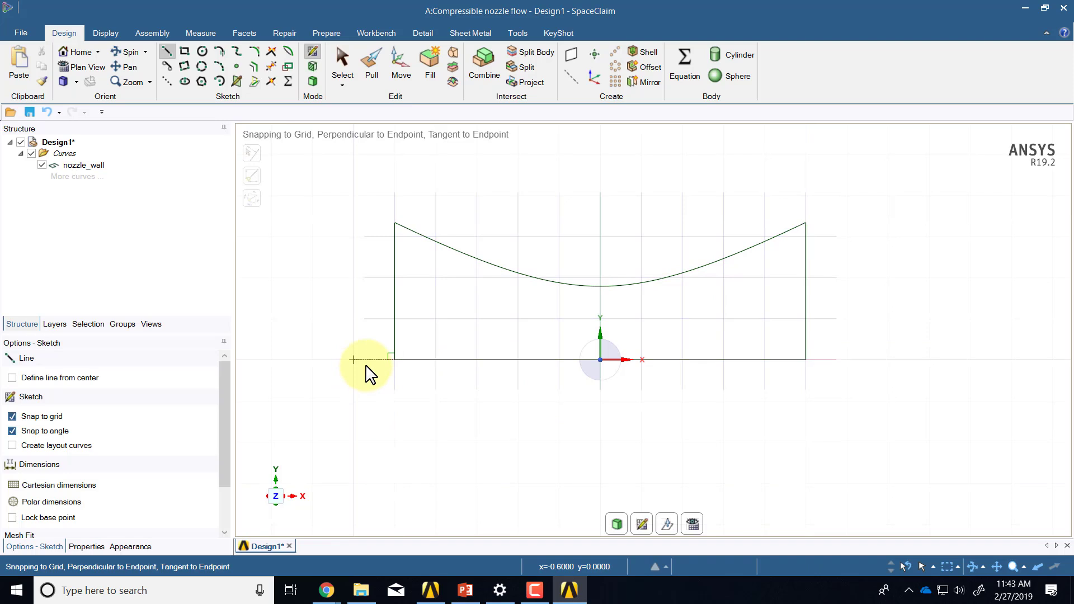
pyautogui.press('s')
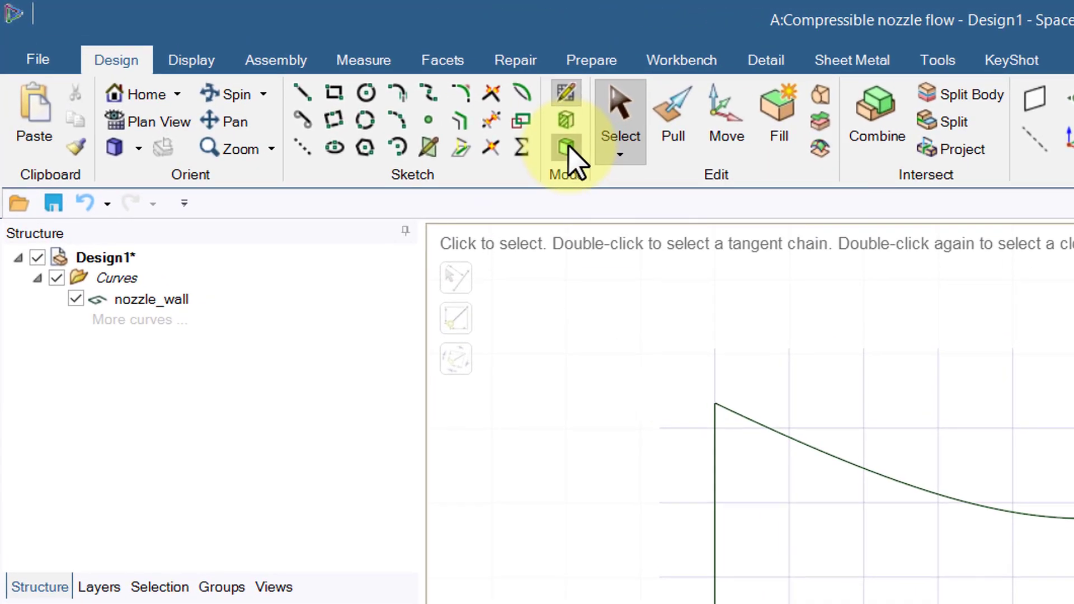
# Step: Fill the closed nozzle profile as a 2D surface using 3D Mode, then return to Workbench
pyautogui.click(567, 147)
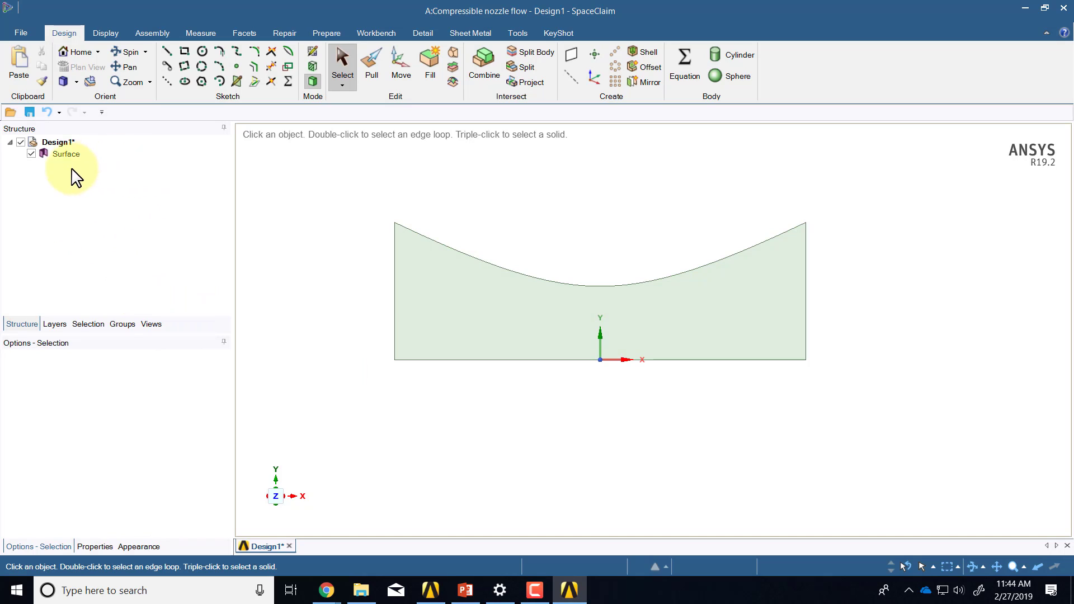
pyautogui.click(21, 31)
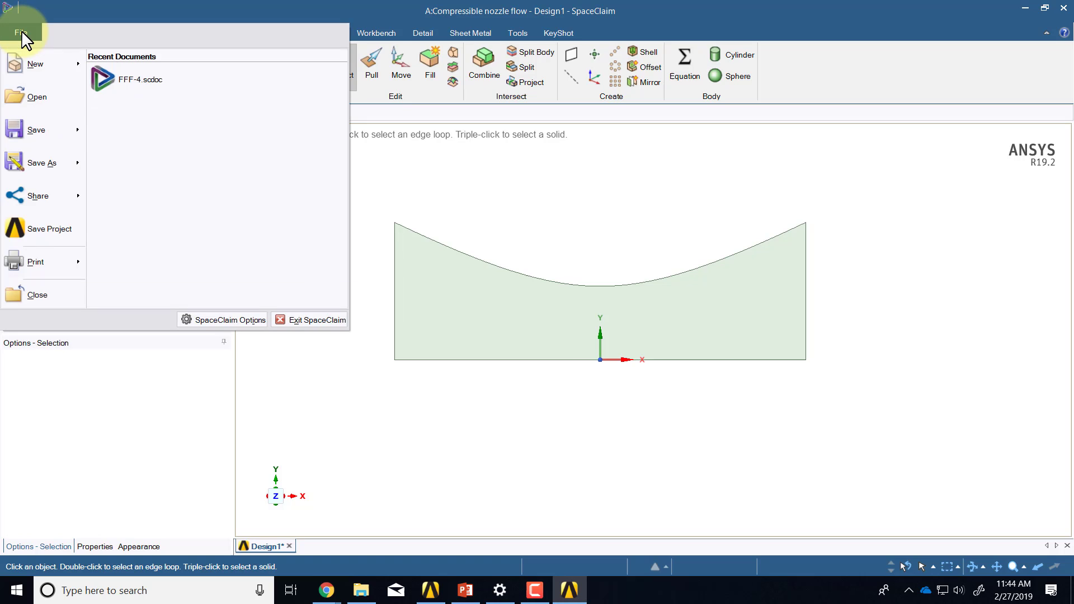
pyautogui.moveTo(38, 128)
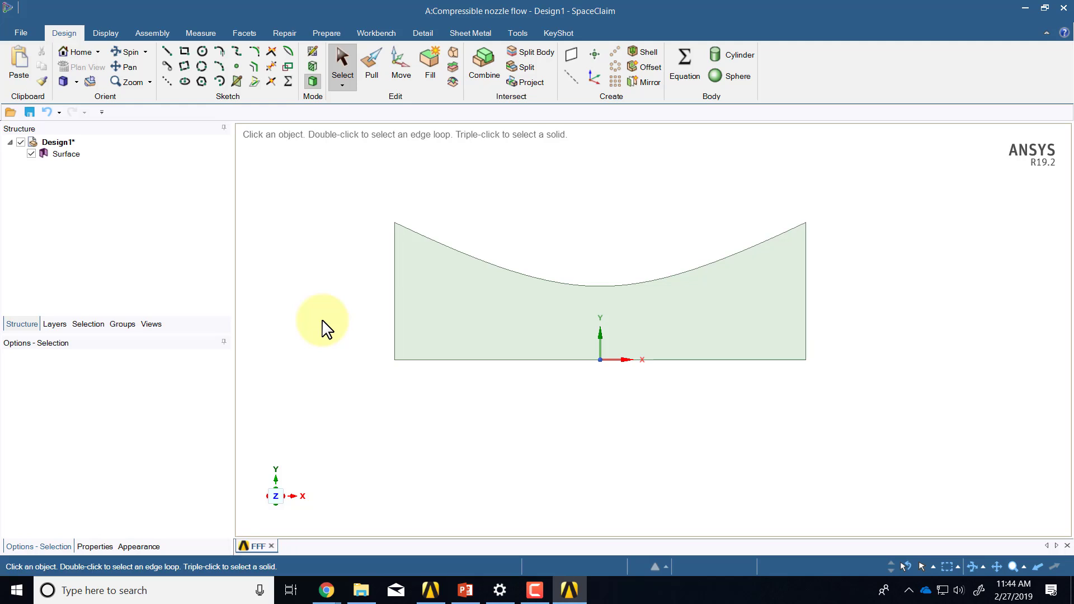
pyautogui.hotkey('alt', 'Tab')
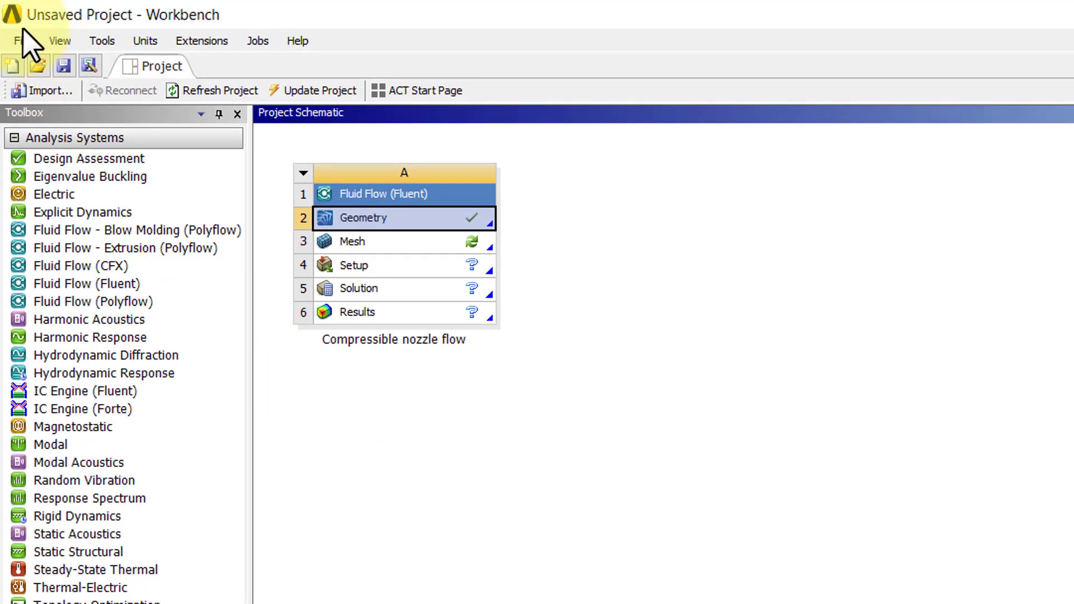
# Step: Save the Workbench project as nozzle_demo (.wbpj) in the spring2019 folder
pyautogui.click(22, 40)
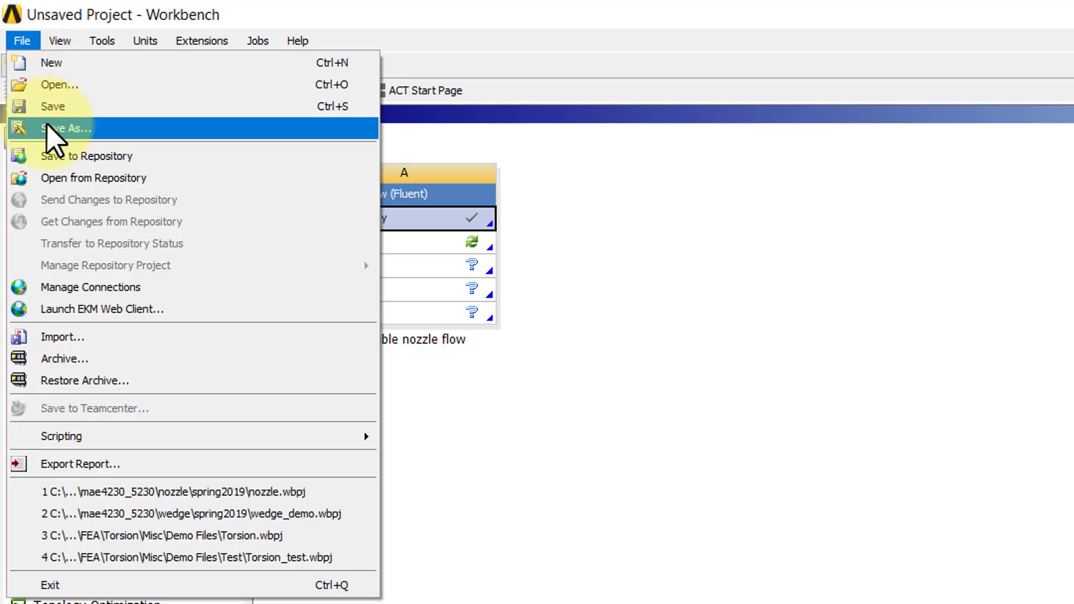
pyautogui.click(51, 108)
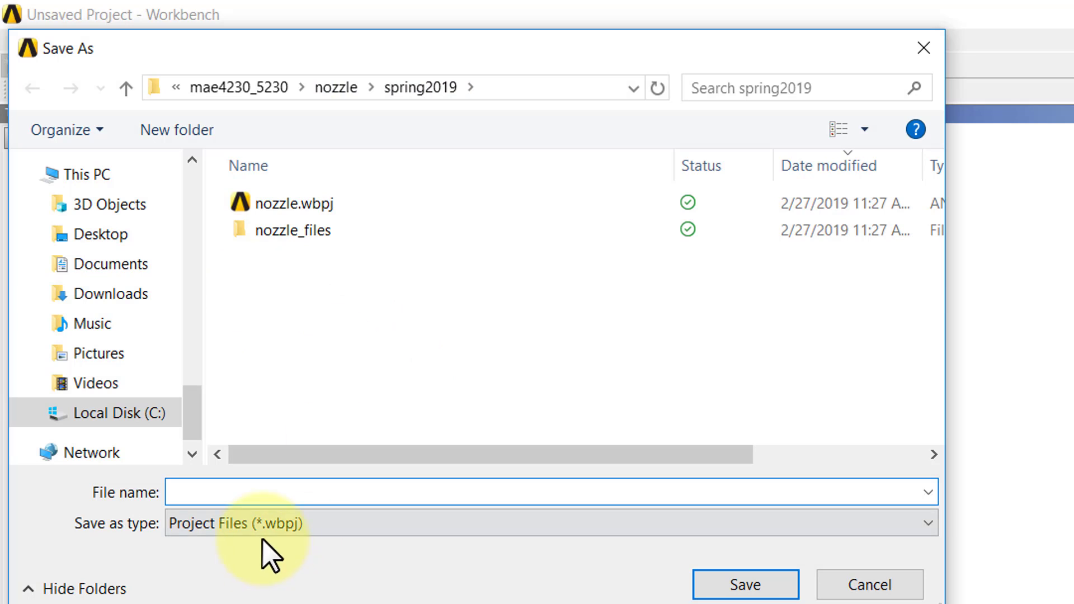
pyautogui.write('nozzle')
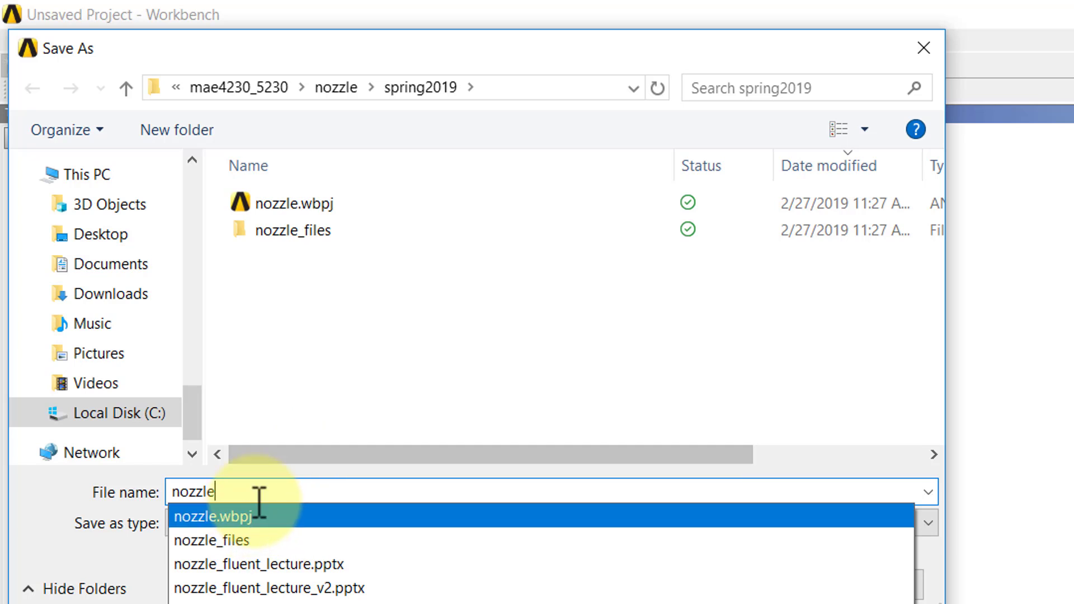
pyautogui.write('_demo')
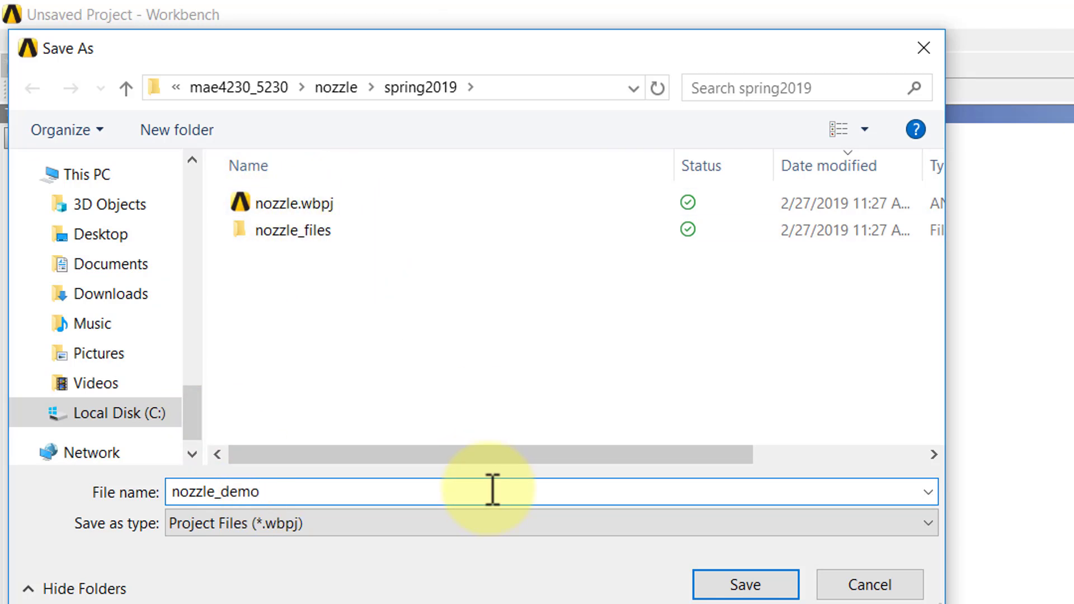
pyautogui.click(744, 585)
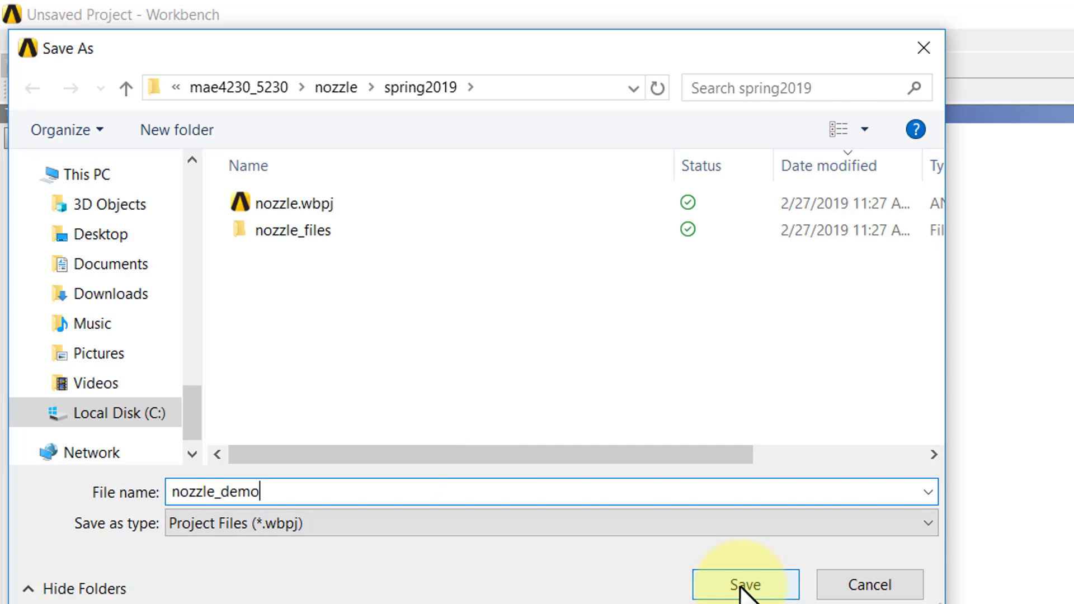